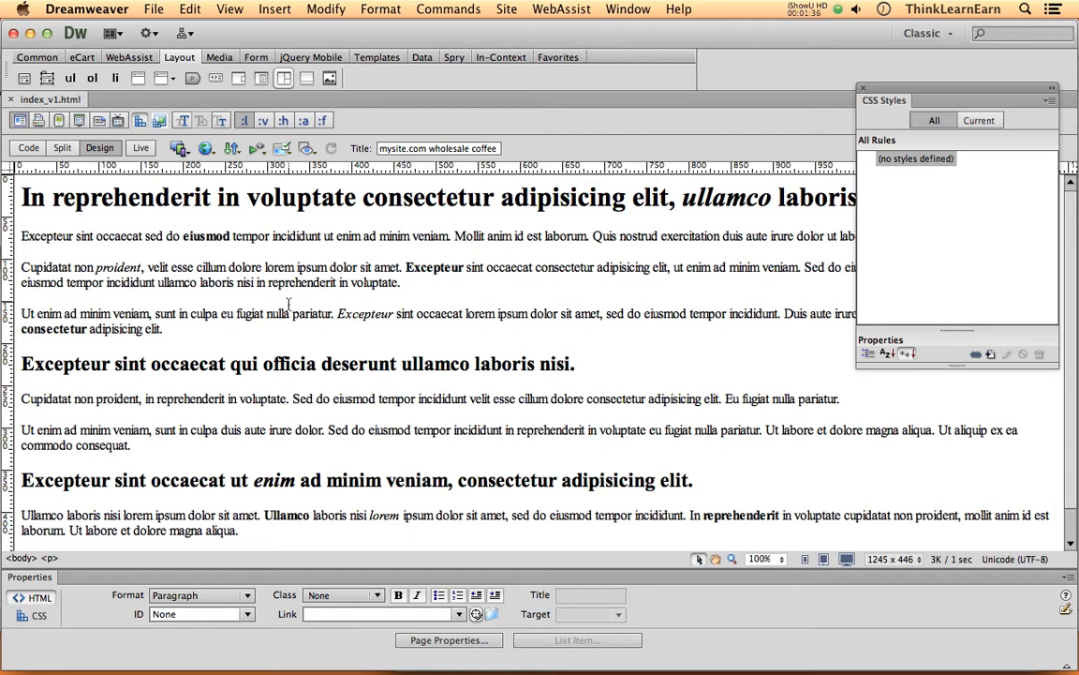
# Step: Close and reopen the CSS Styles panel, and reposition it over the page
pyautogui.click(515, 263)
pyautogui.click(862, 88)
pyautogui.click(626, 9)
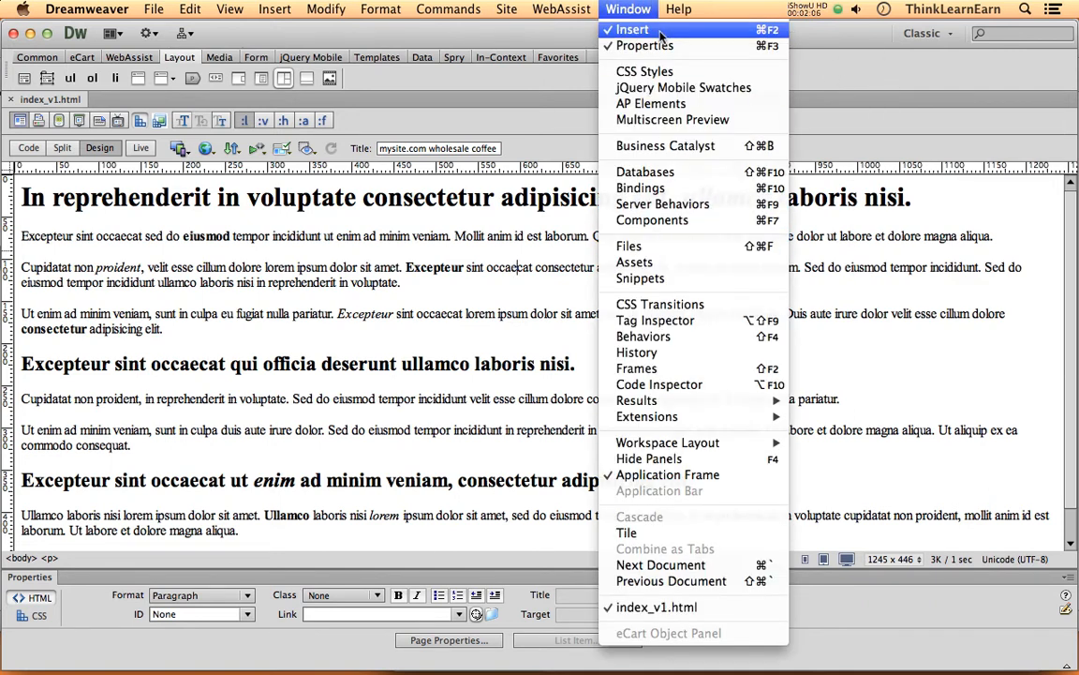
pyautogui.click(667, 72)
pyautogui.moveTo(921, 159); pyautogui.dragTo(856, 194)
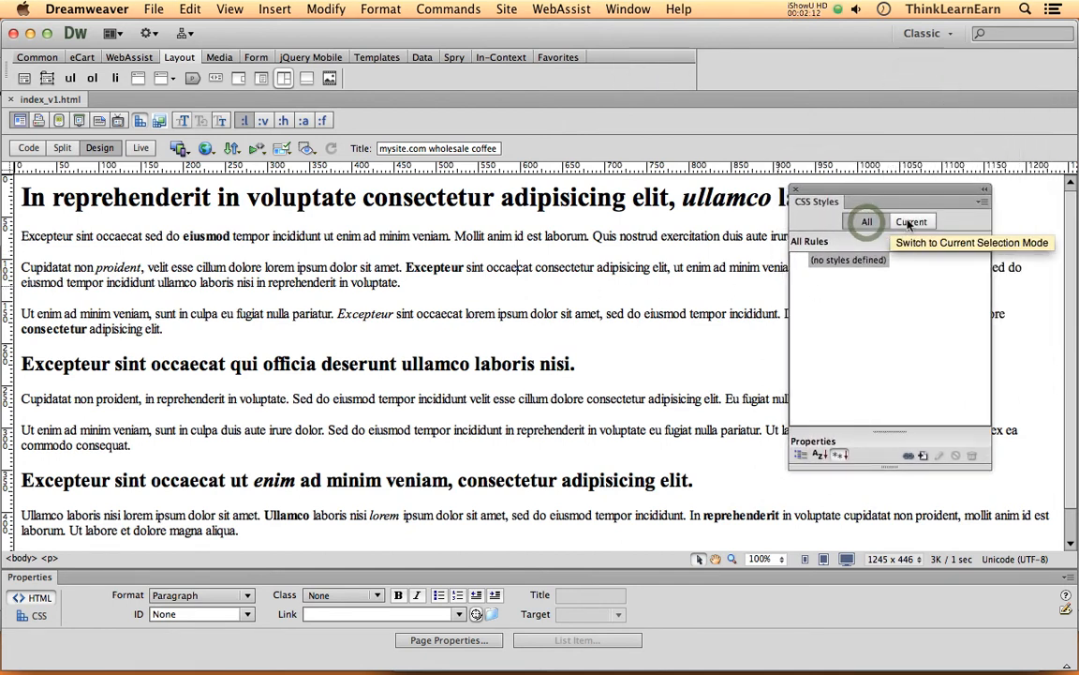
# Step: Keep the CSS Styles panel showing all rules and enlarge it to expose its Properties area
pyautogui.click(905, 224)
pyautogui.click(867, 222)
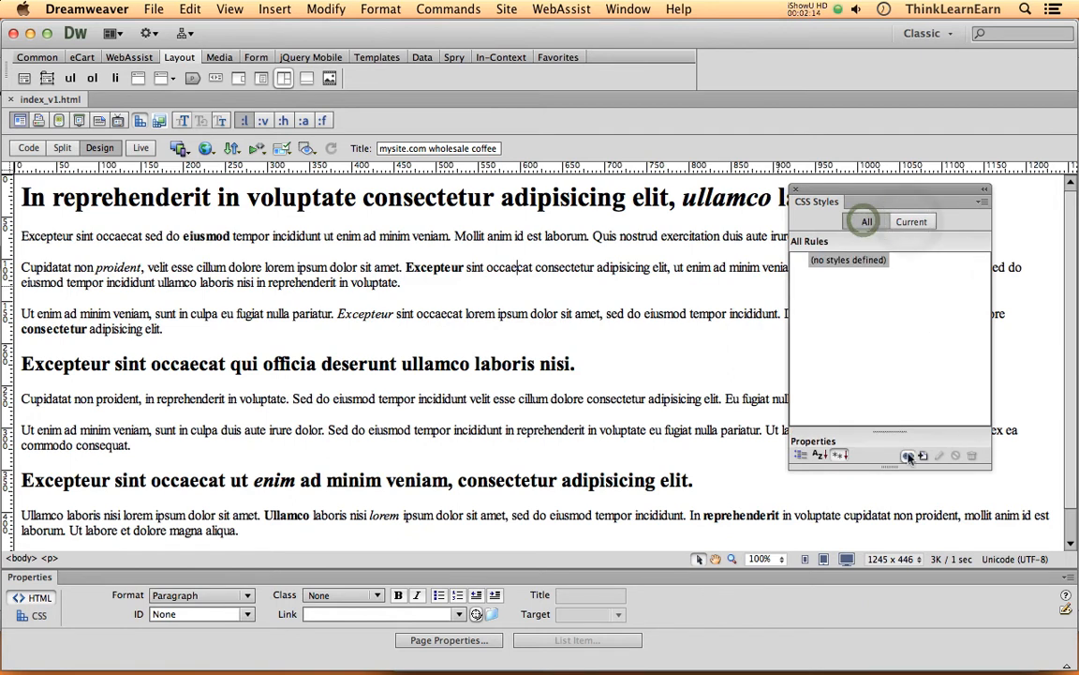
pyautogui.moveTo(891, 471); pyautogui.dragTo(805, 354)
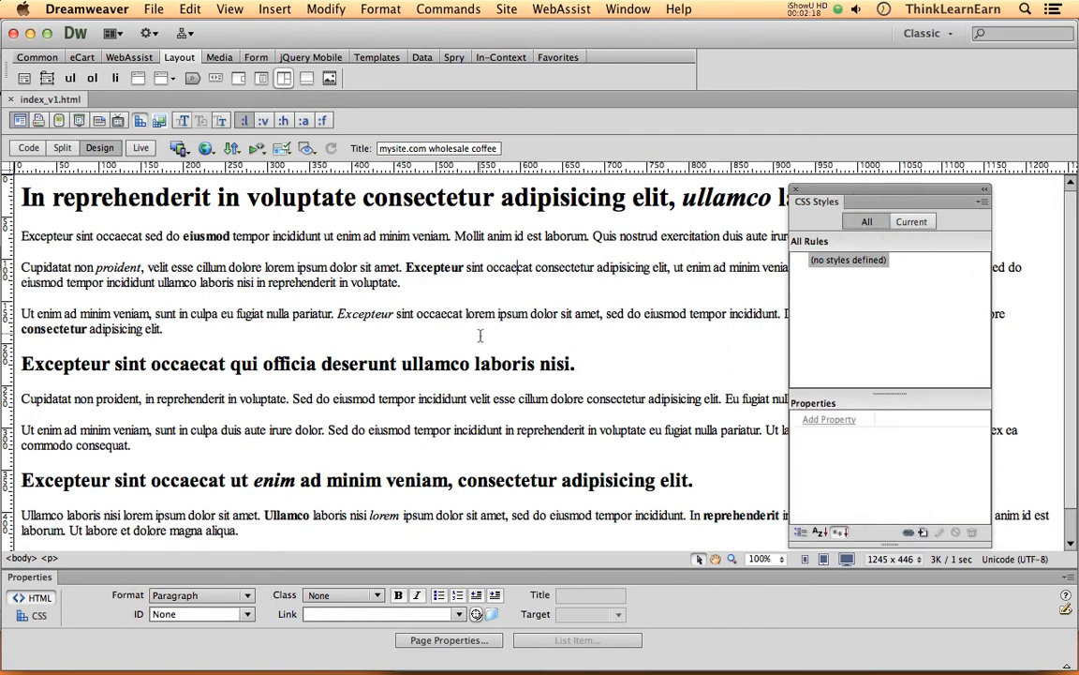
# Step: Highlight the whole body, the third paragraph and the last paragraph by their HTML tags to examine what each contains
pyautogui.click(341, 339)
pyautogui.click(21, 559)
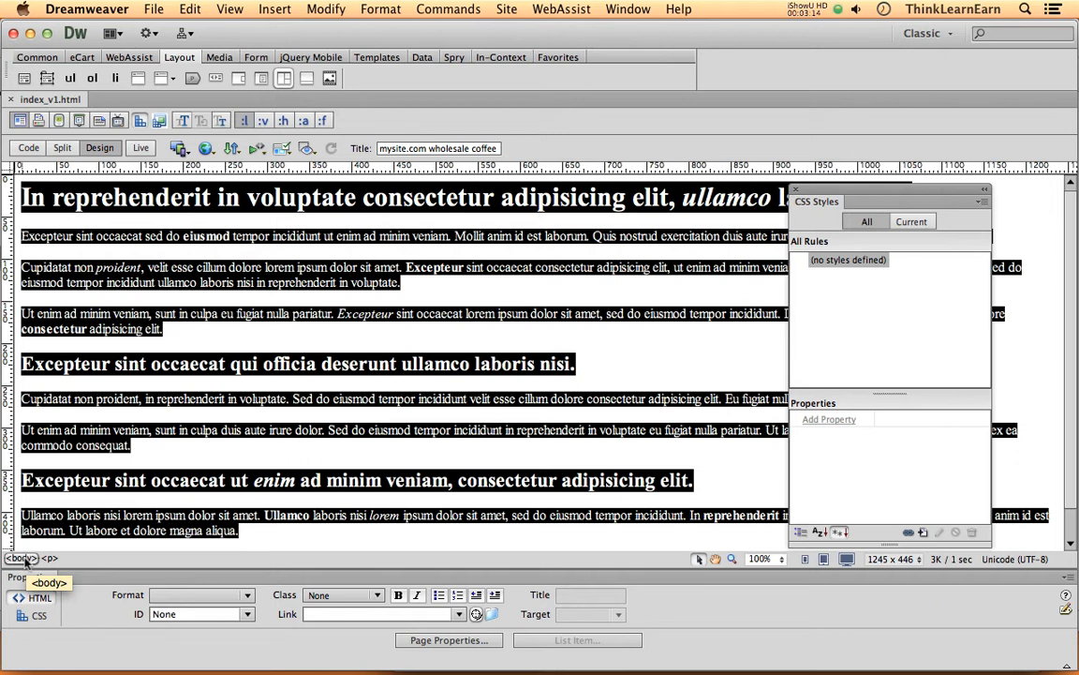
pyautogui.click(49, 558)
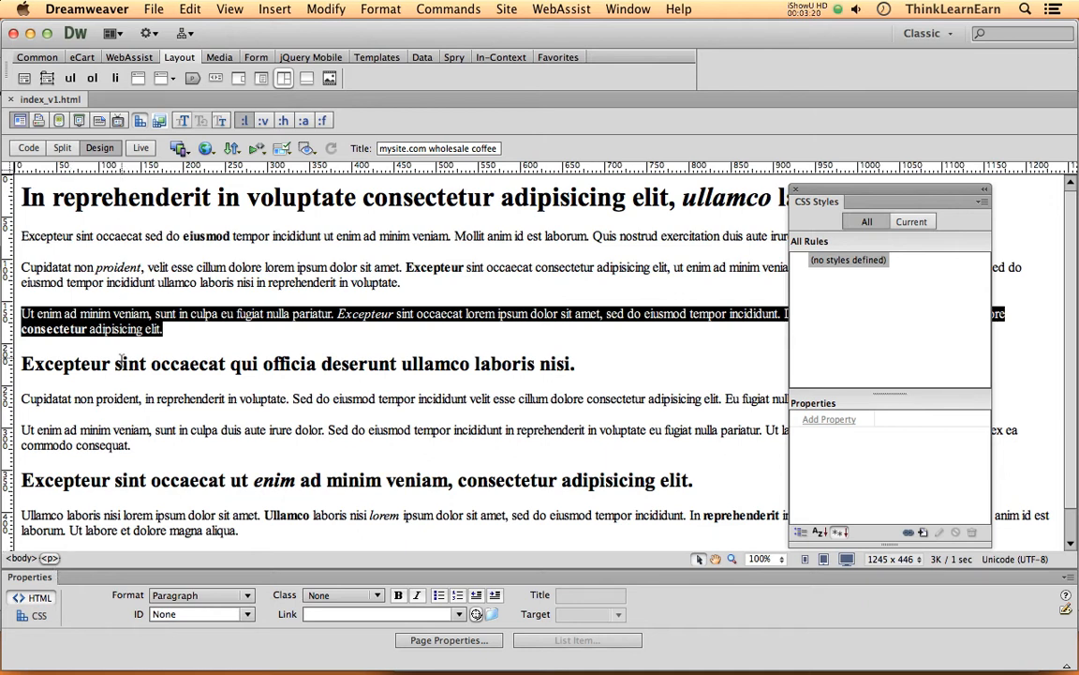
pyautogui.click(69, 522)
pyautogui.click(50, 559)
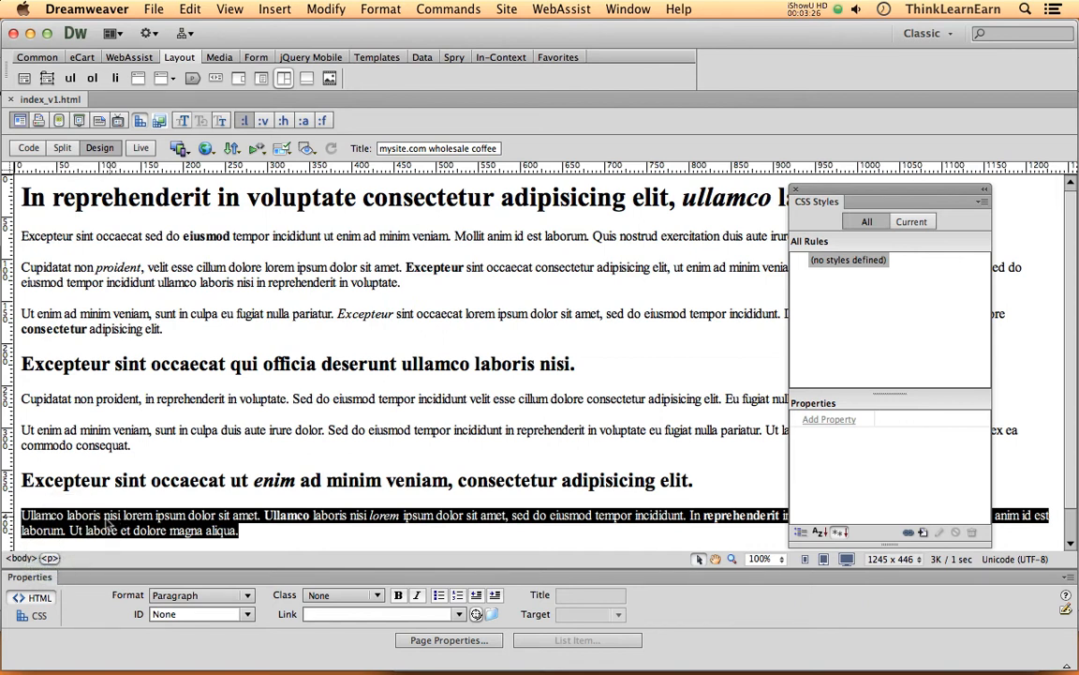
# Step: Select the whole body element and move the CSS Styles panel higher
pyautogui.click(20, 558)
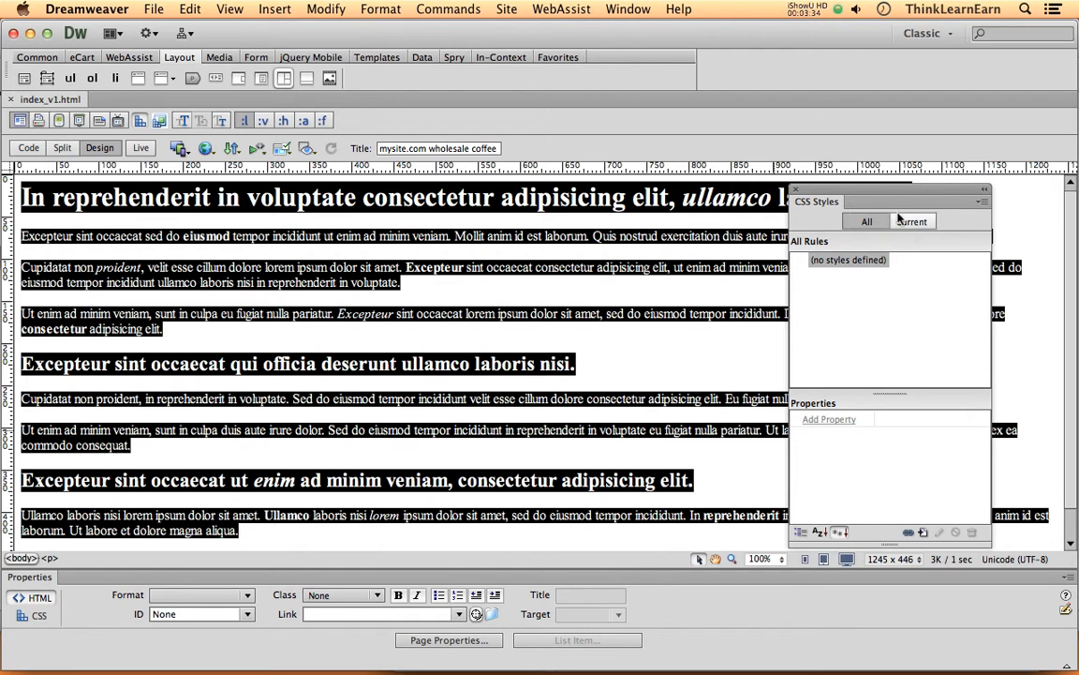
pyautogui.moveTo(880, 197); pyautogui.dragTo(879, 138)
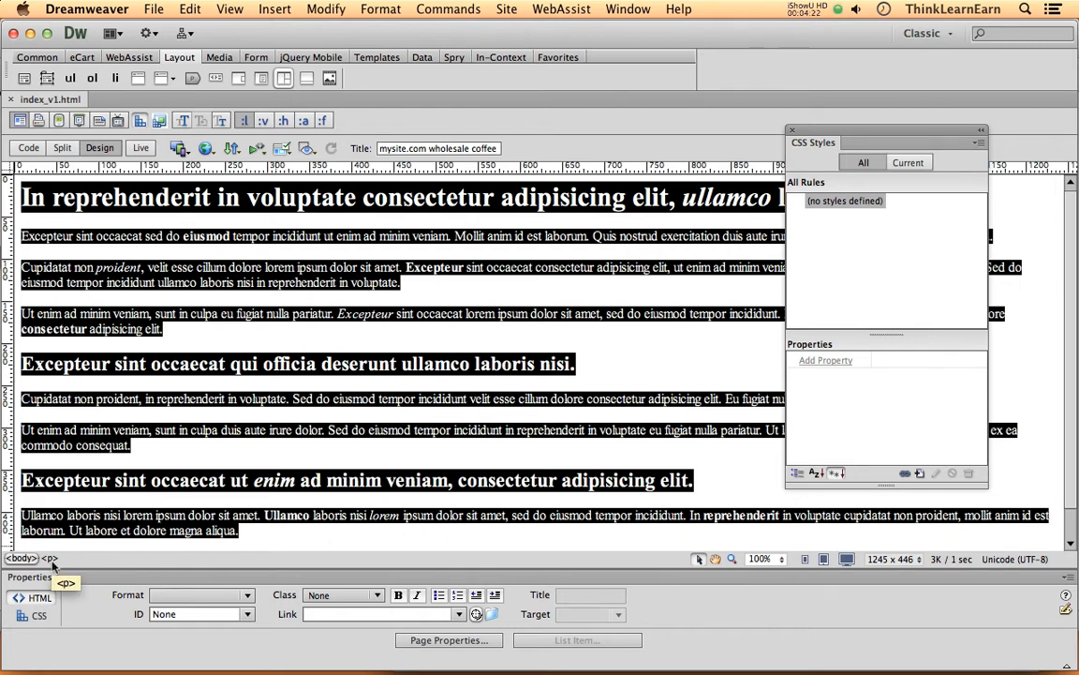
pyautogui.click(920, 474)
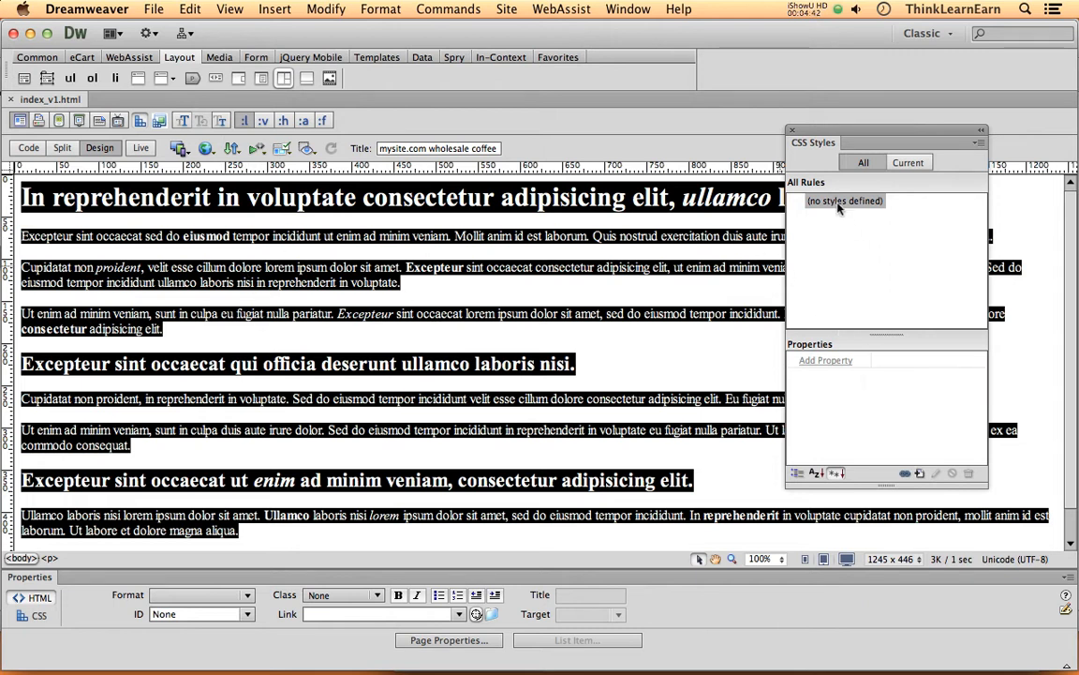
pyautogui.click(920, 474)
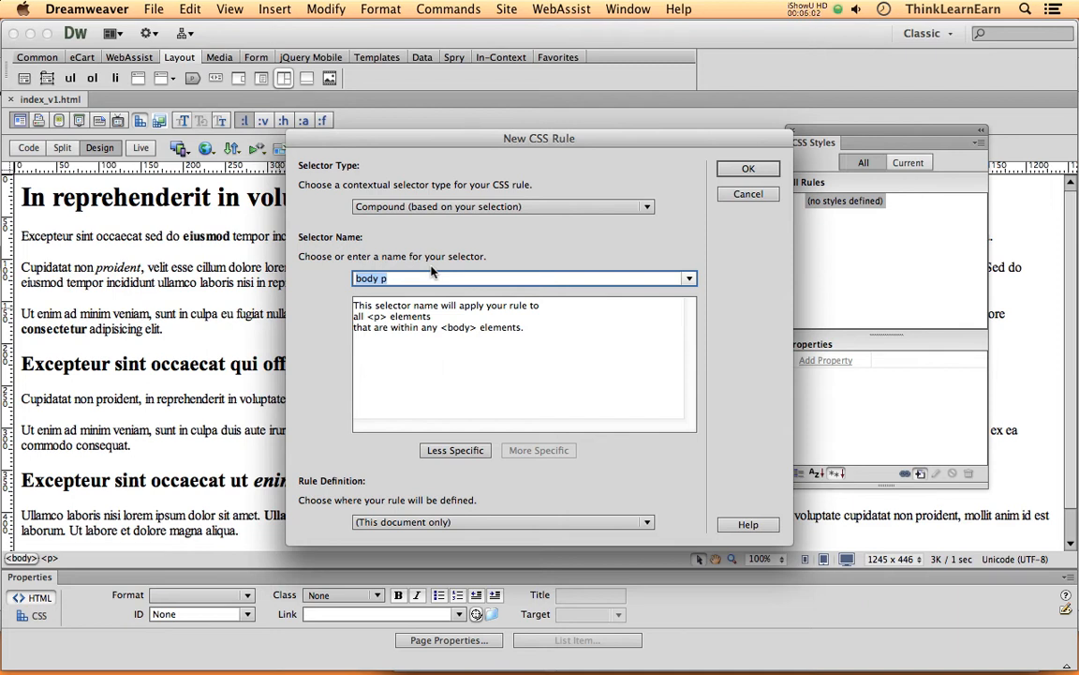
pyautogui.click(437, 205)
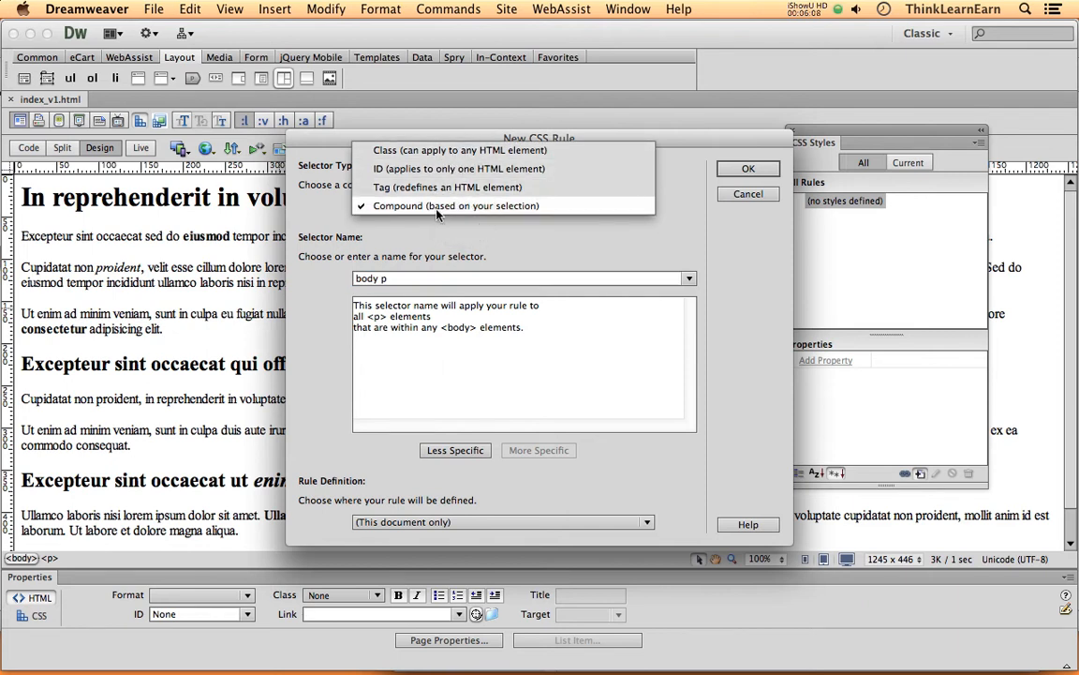
pyautogui.click(439, 192)
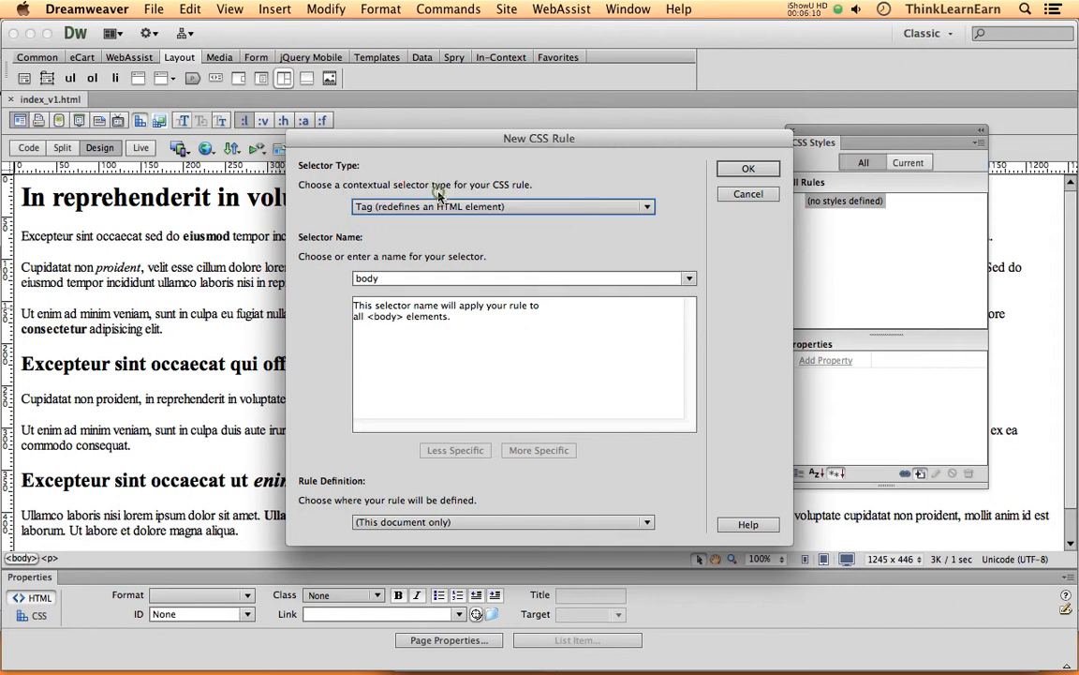
pyautogui.click(749, 194)
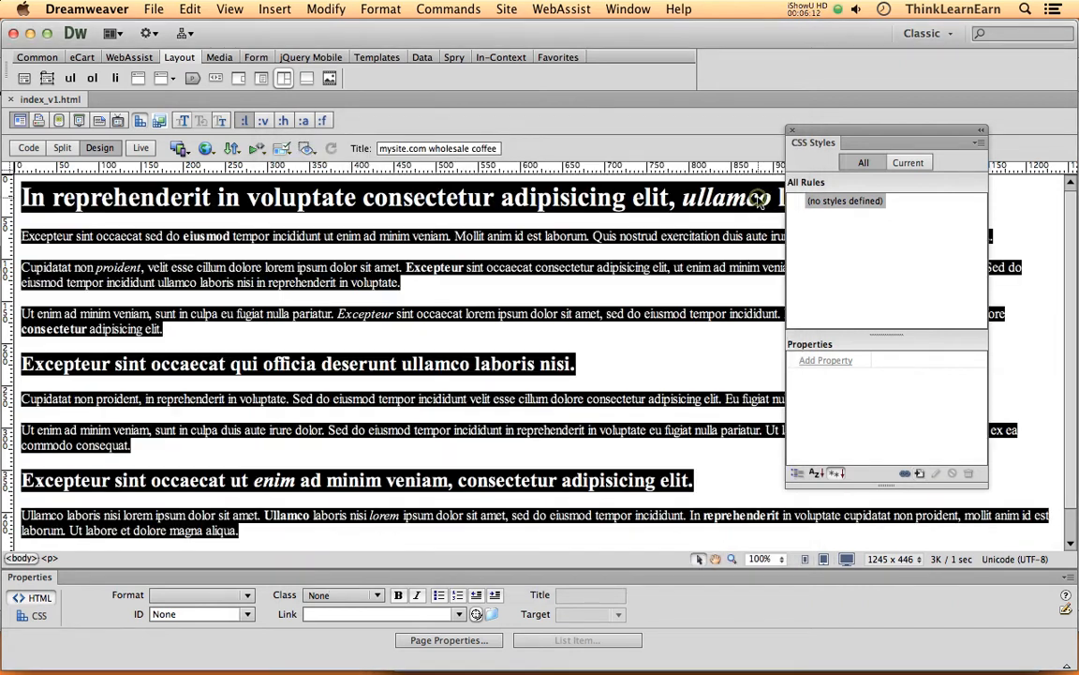
# Step: Create a new CSS rule of type Tag for the body element, defined in this document only
pyautogui.click(20, 558)
pyautogui.click(919, 473)
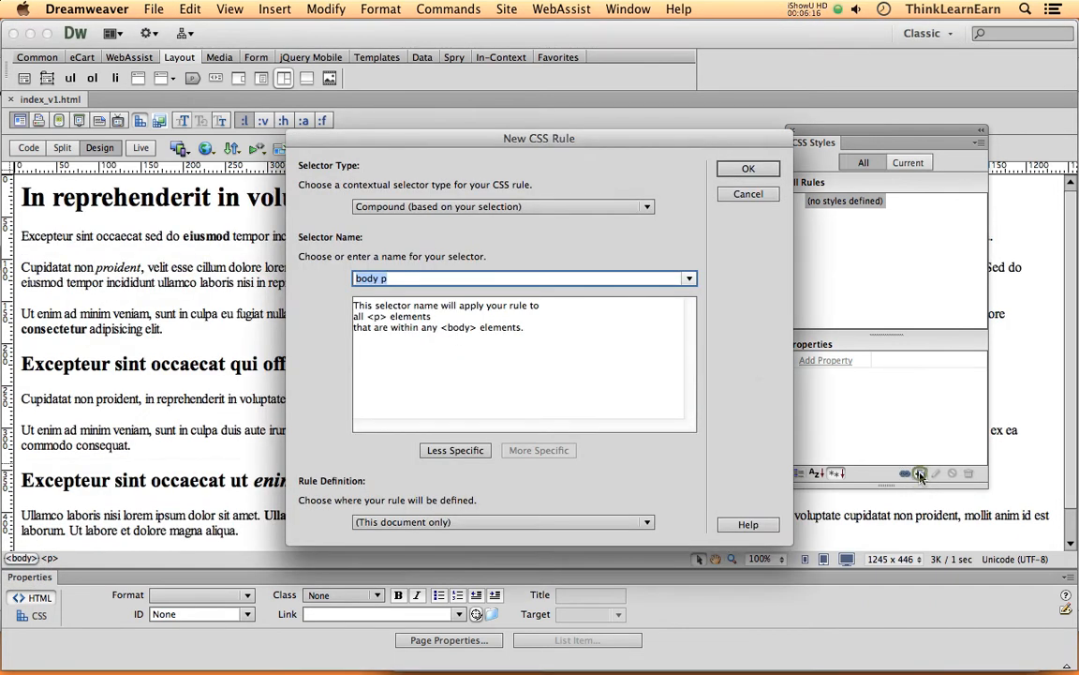
pyautogui.click(504, 206)
pyautogui.click(478, 187)
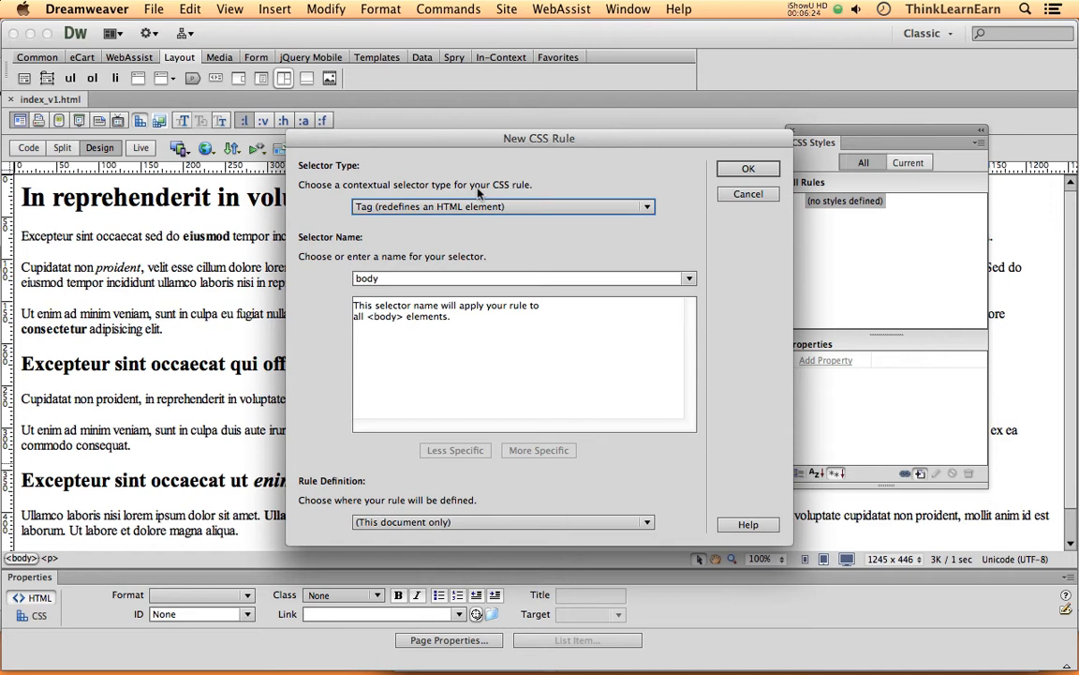
pyautogui.click(748, 168)
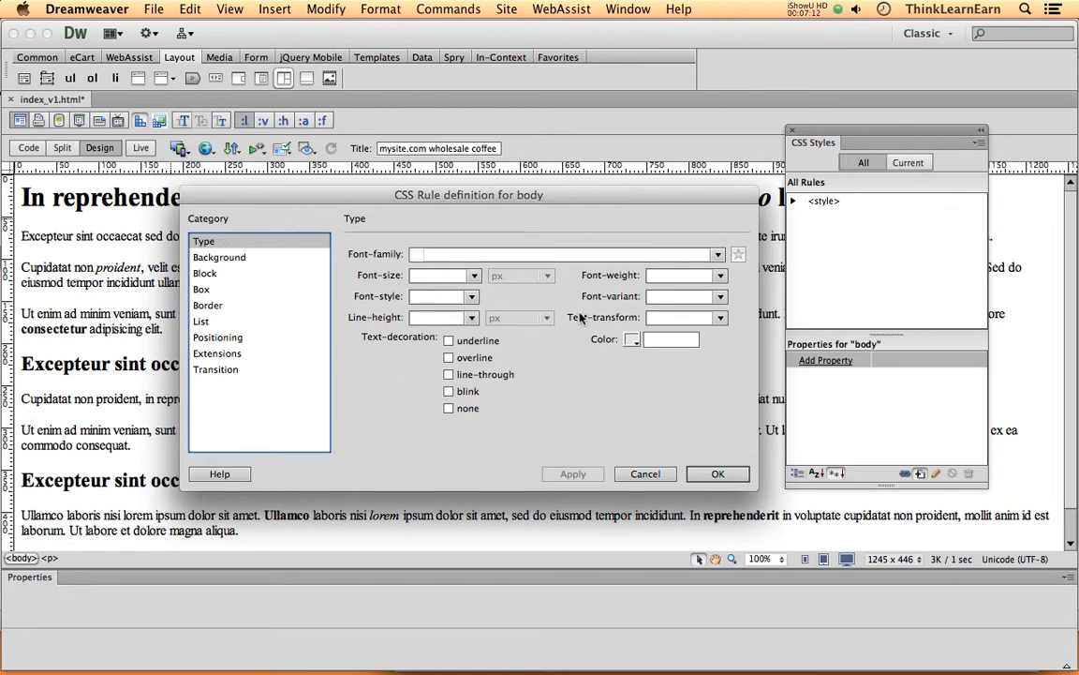
# Step: Set the body rule's font family to Gotham, Helvetica Neue, Helvetica, Arial, sans-serif and highlight each listed font
pyautogui.click(718, 254)
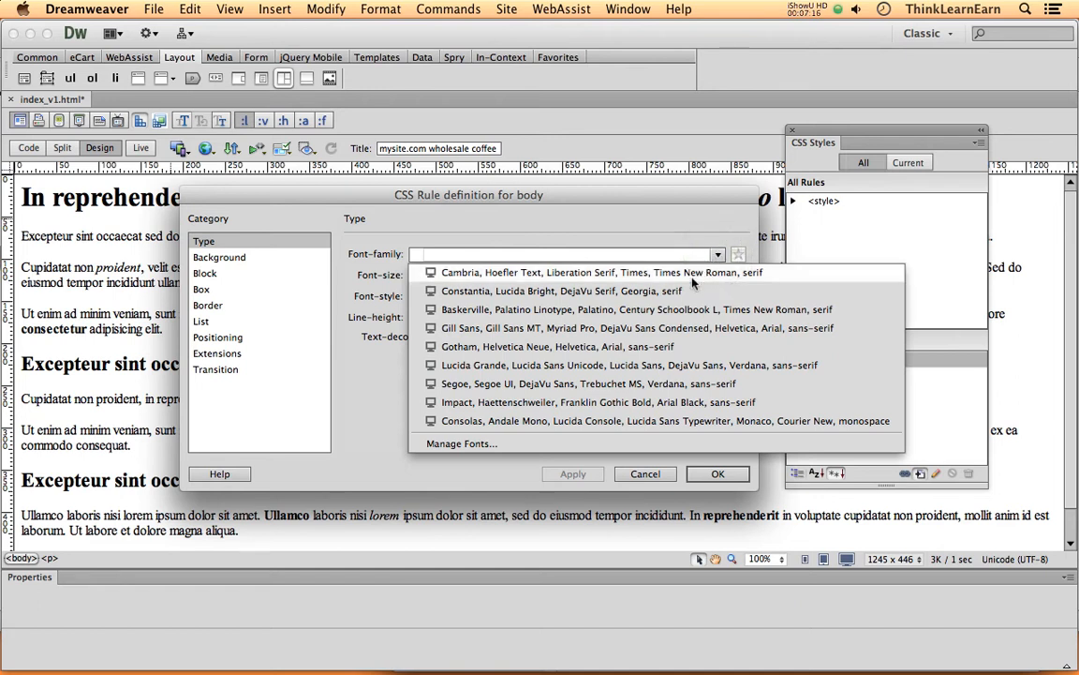
pyautogui.click(659, 348)
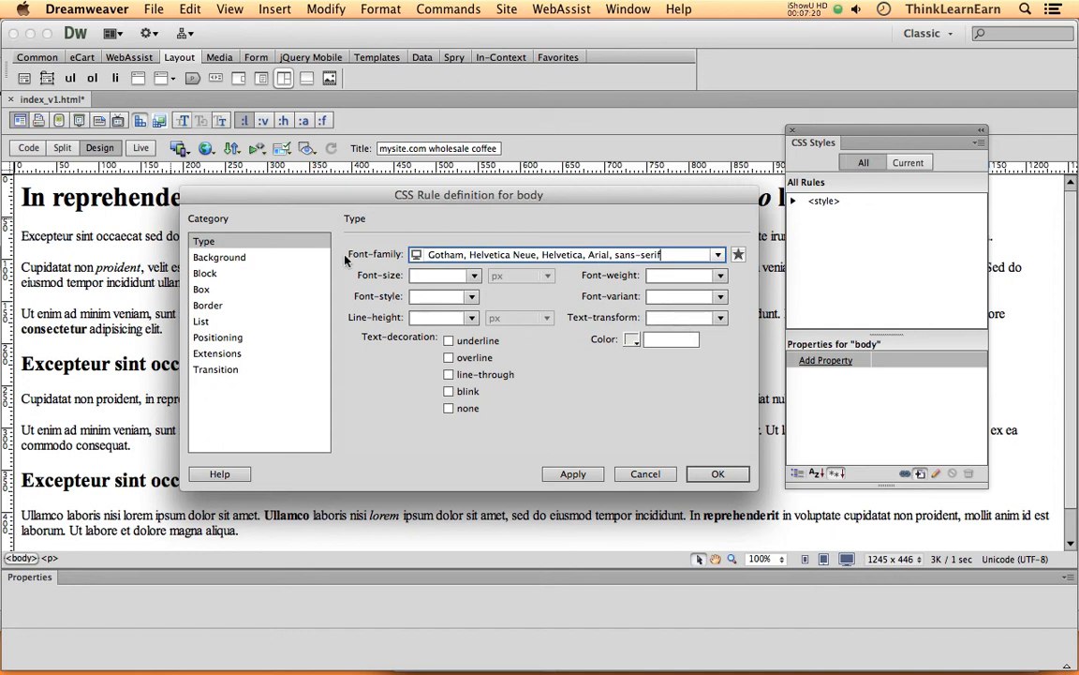
pyautogui.doubleClick(442, 253)
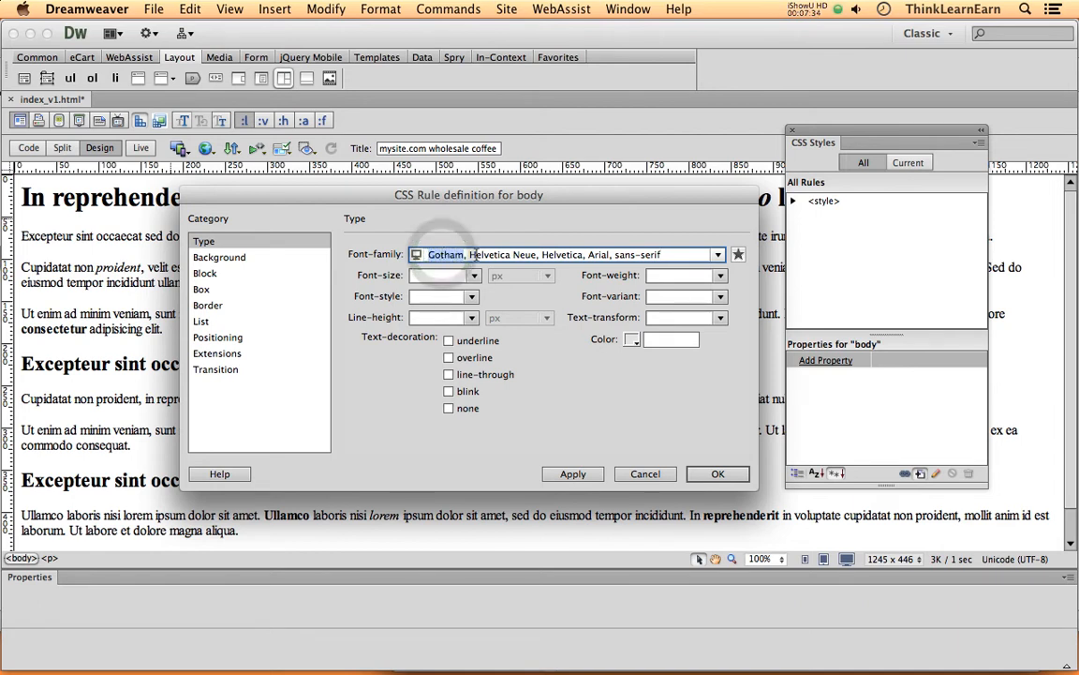
pyautogui.doubleClick(483, 254)
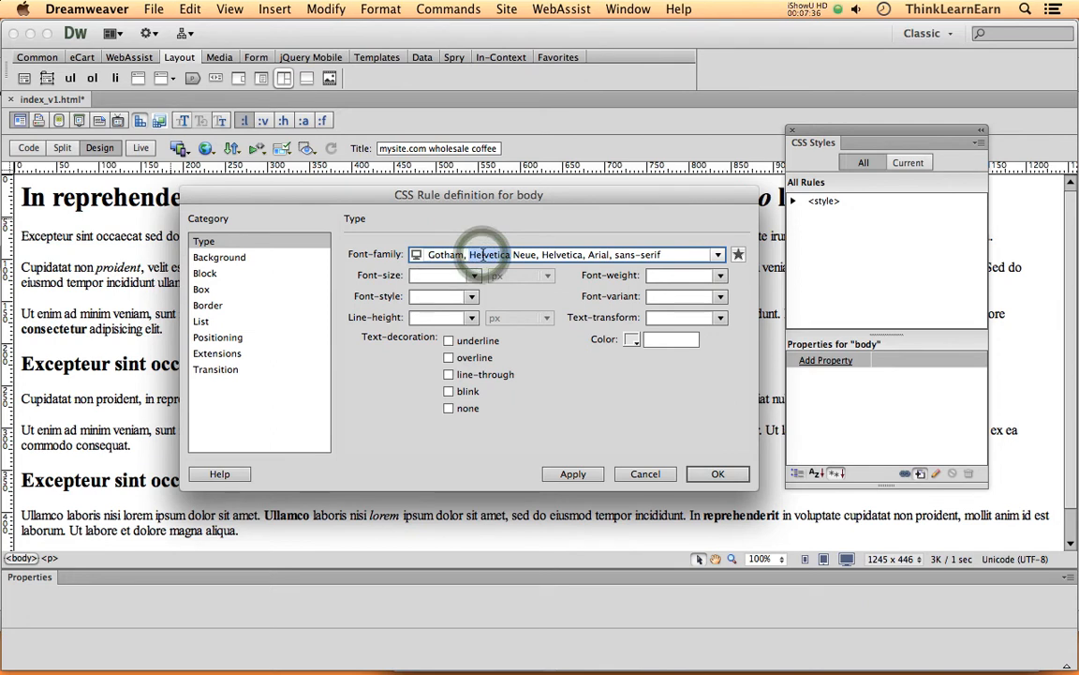
pyautogui.doubleClick(562, 254)
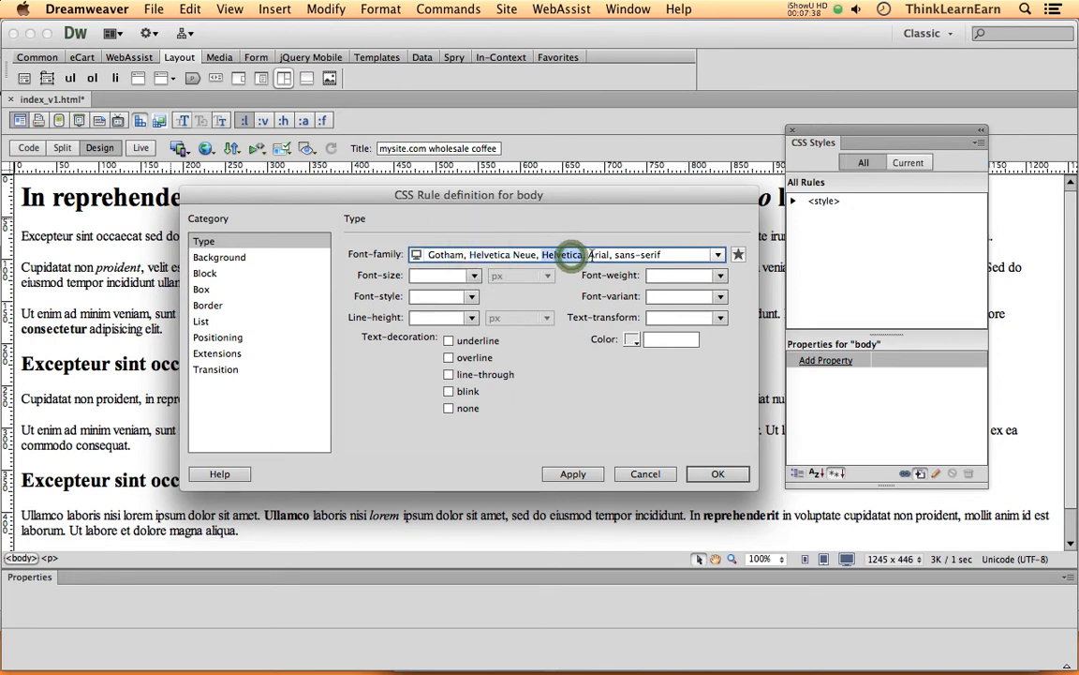
pyautogui.doubleClick(598, 254)
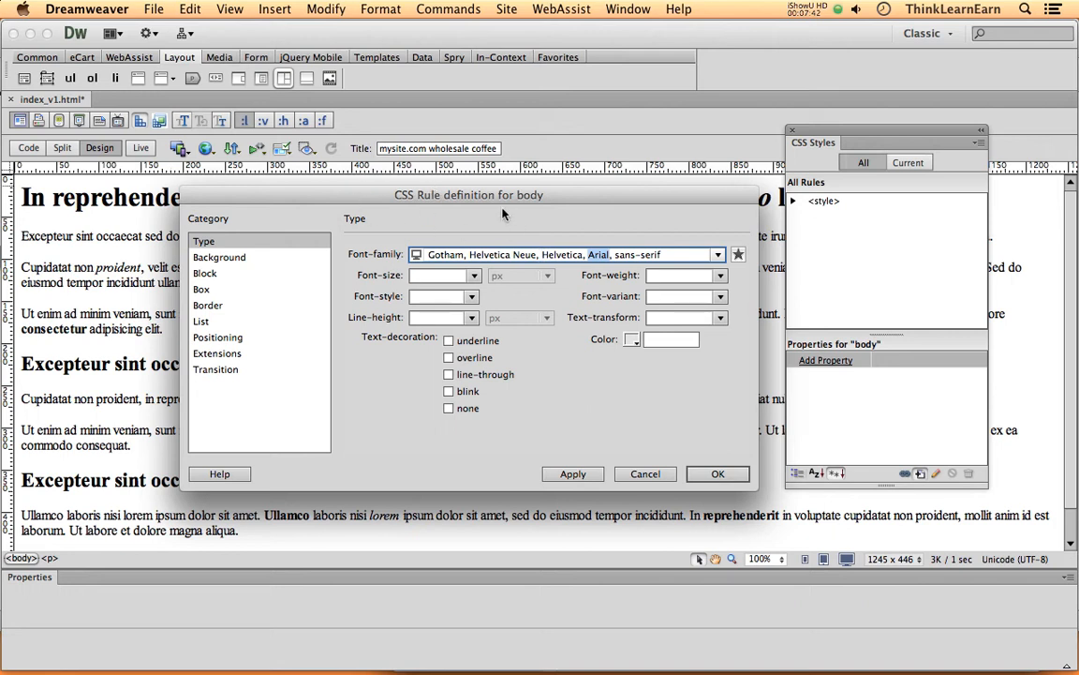
pyautogui.moveTo(617, 254); pyautogui.dragTo(665, 254)
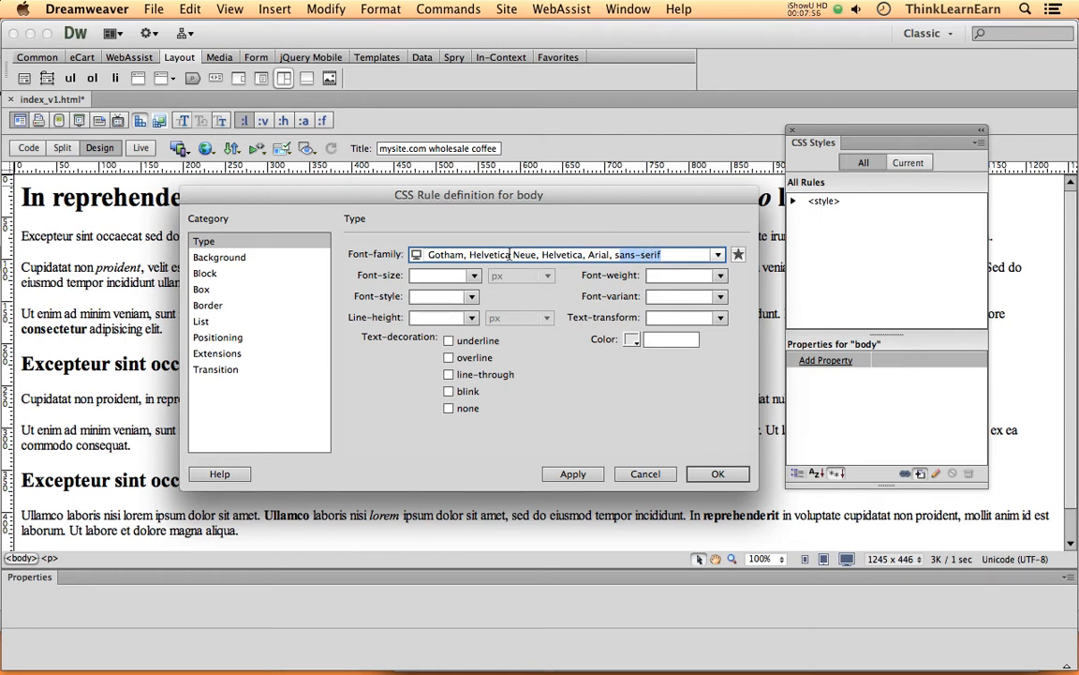
# Step: Set the body rule's font size to 16 px and apply it
pyautogui.click(423, 276)
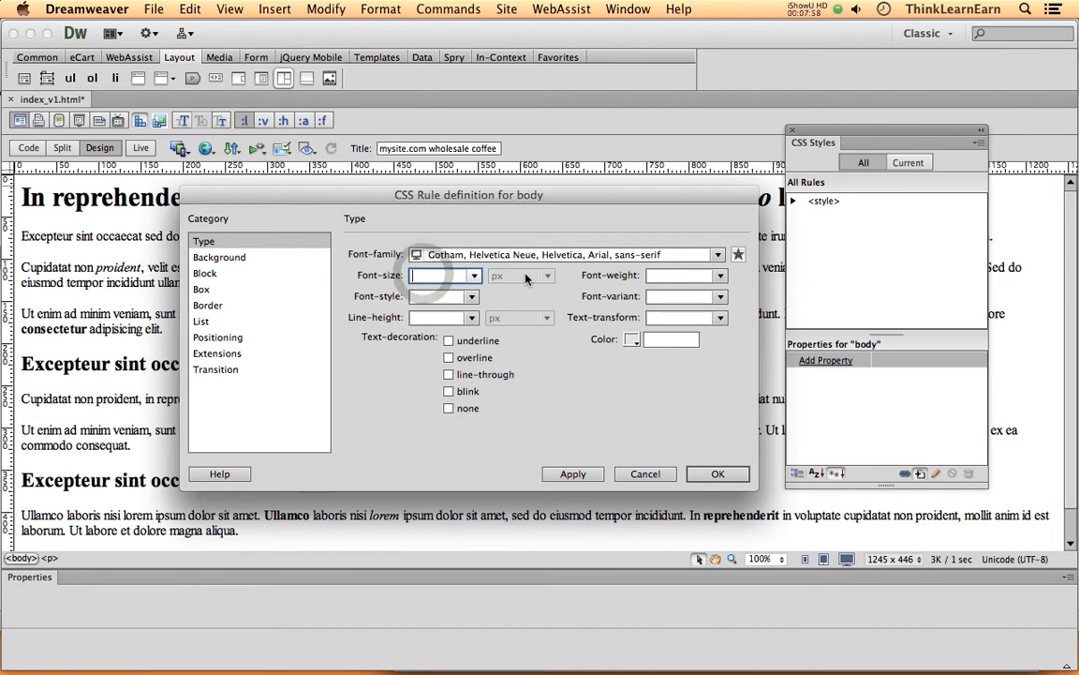
pyautogui.write('16')
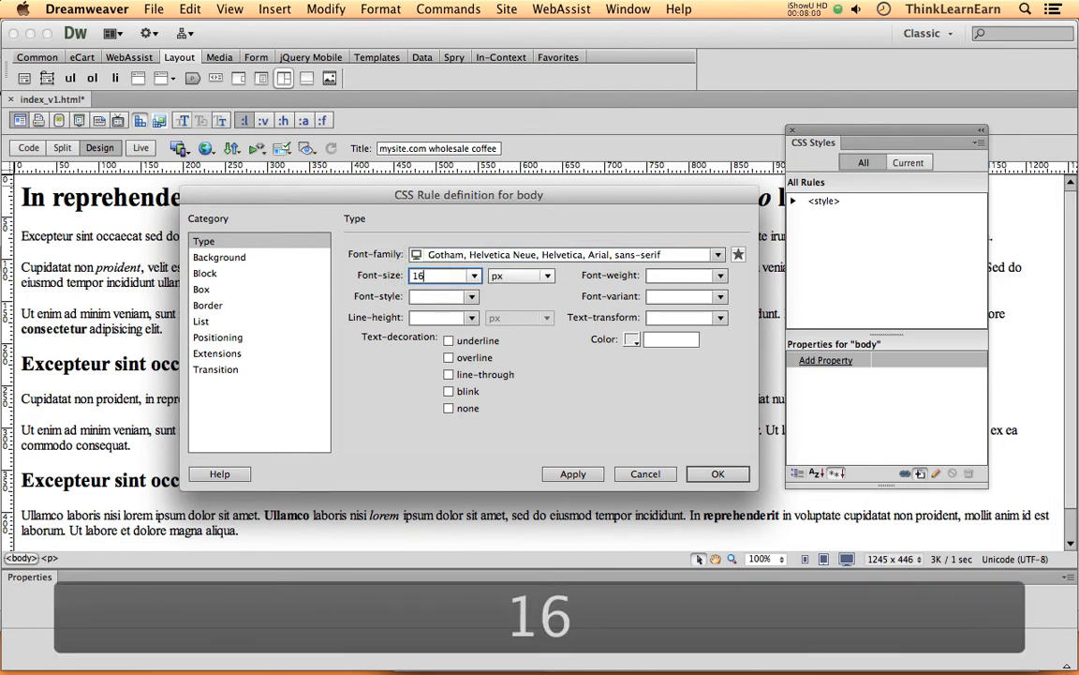
pyautogui.click(573, 473)
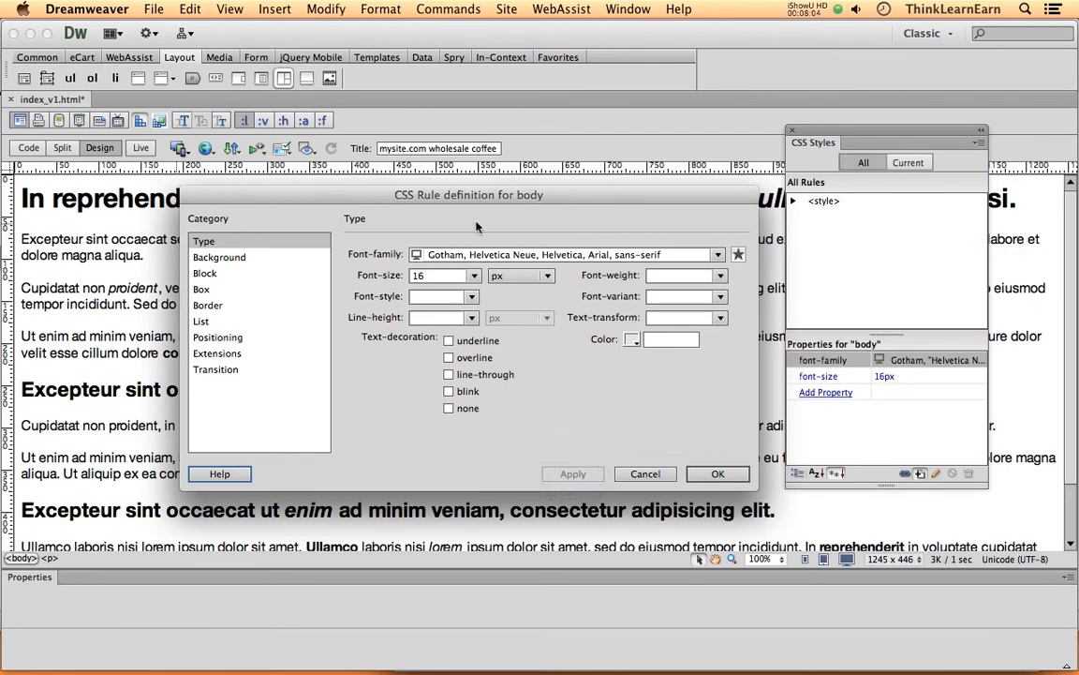
# Step: Clear the body rule's font size and apply the type settings
pyautogui.doubleClick(439, 276)
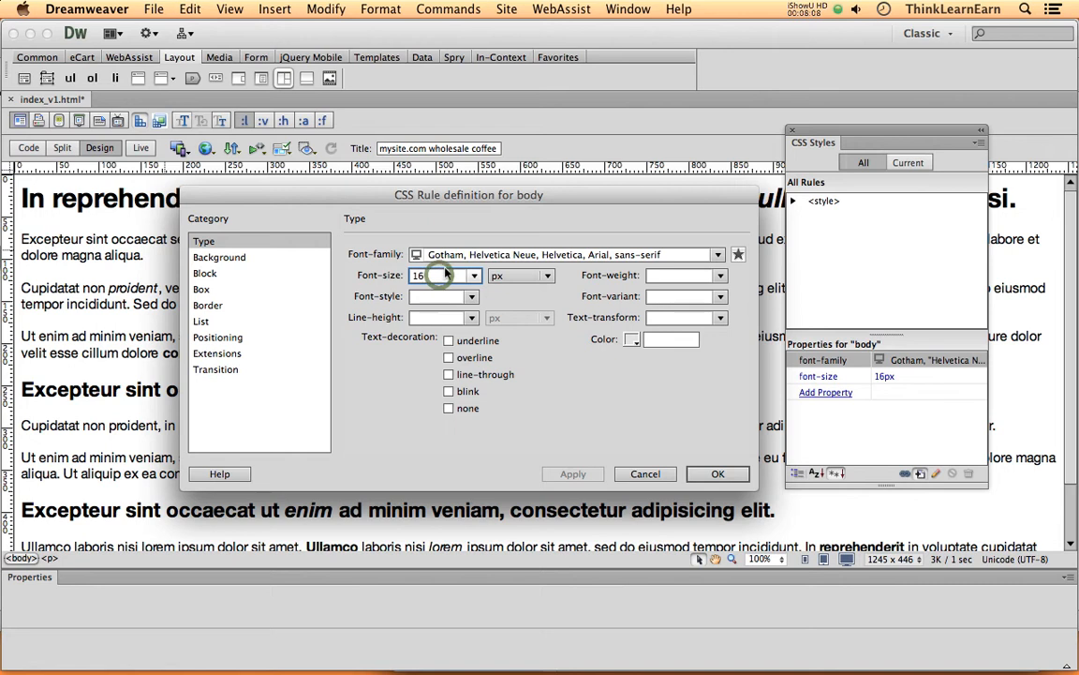
pyautogui.press('BackSpace')
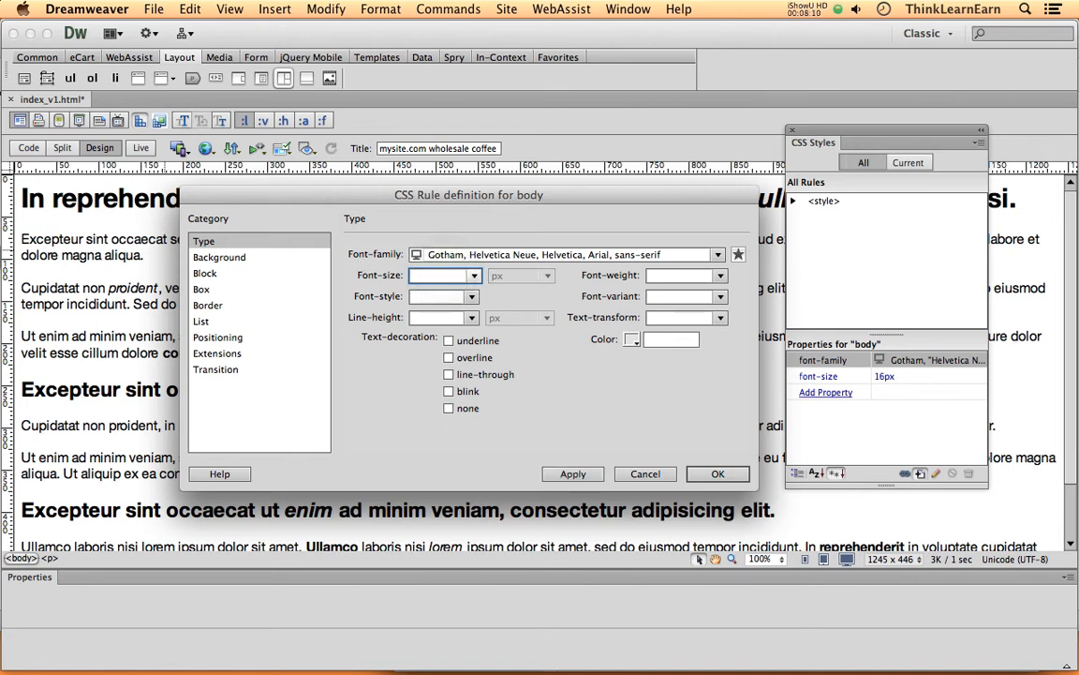
pyautogui.click(586, 475)
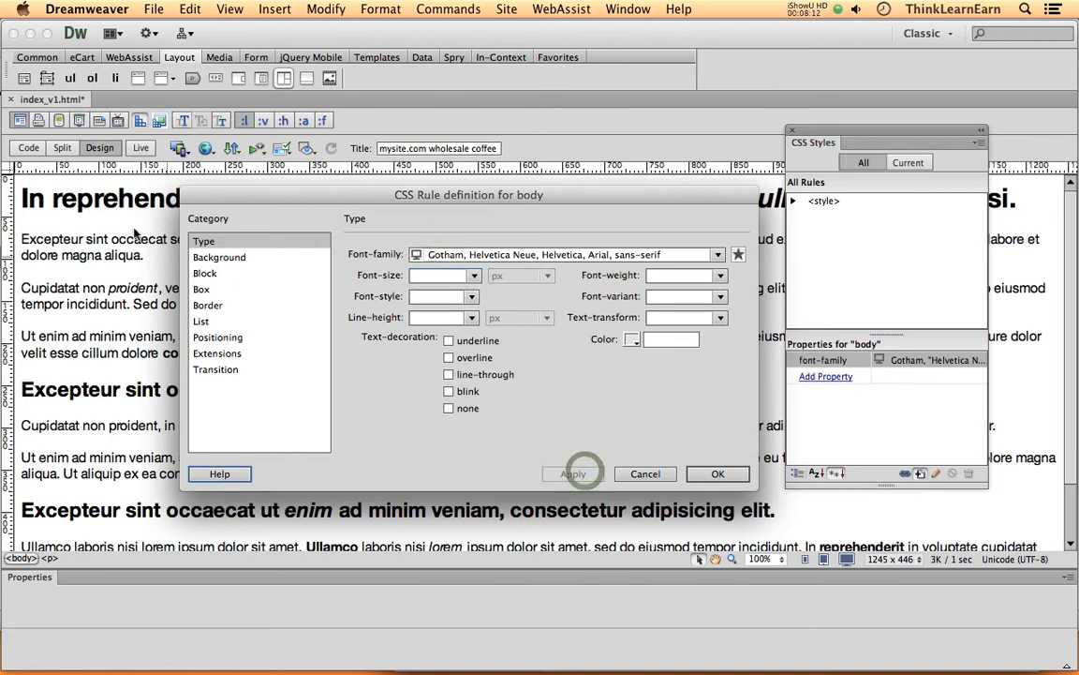
pyautogui.click(438, 275)
# Step: Try #000 as the body rule's text color, and clear the color value again
pyautogui.click(633, 340)
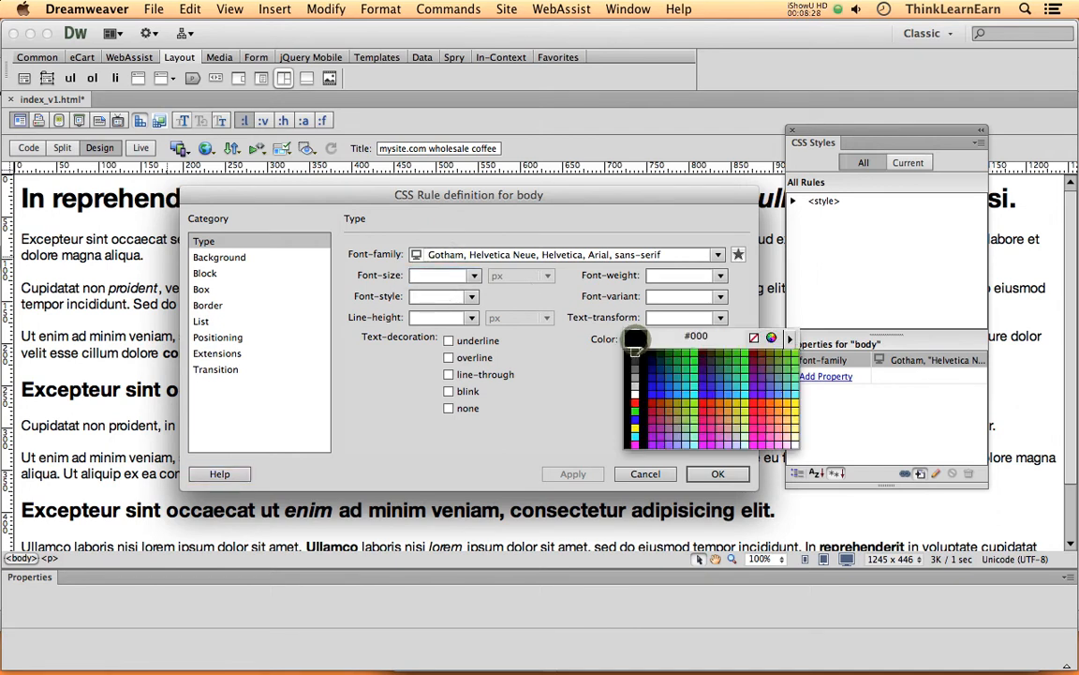
pyautogui.click(636, 356)
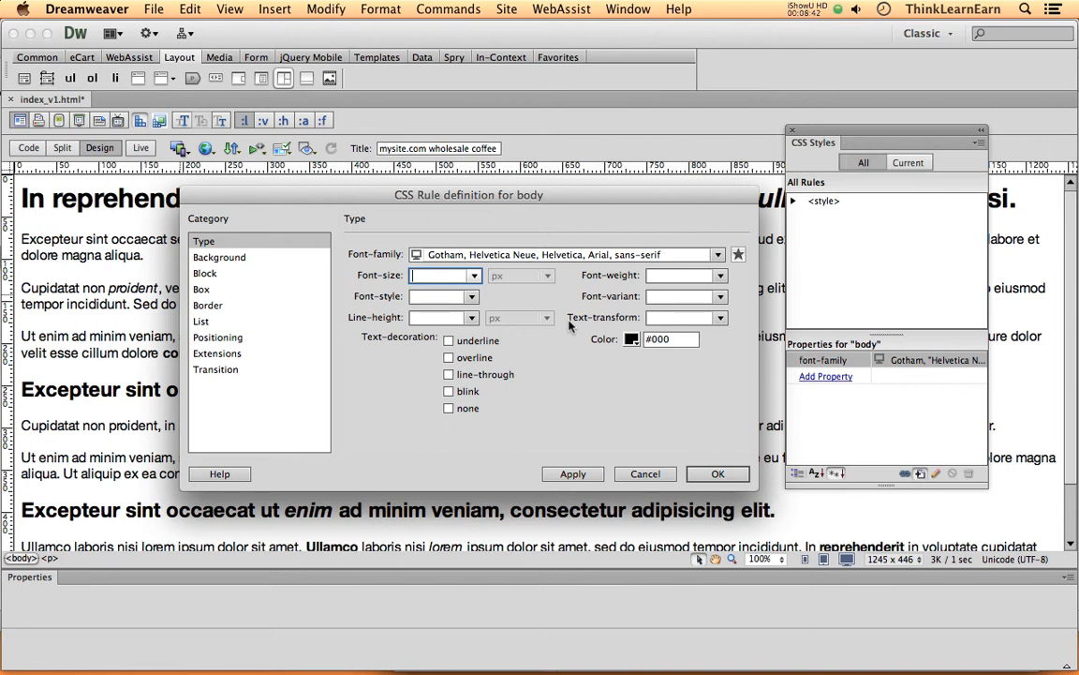
pyautogui.click(684, 339)
pyautogui.press('BackSpace')
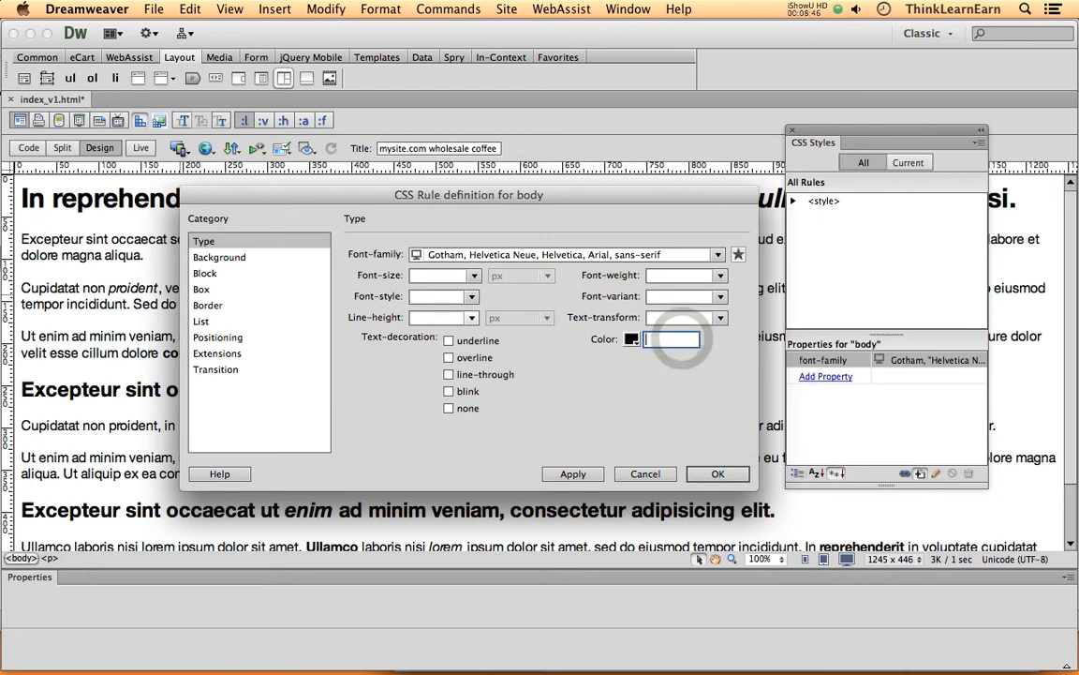
# Step: Examine the available font-weight options for the body rule without choosing one
pyautogui.click(719, 276)
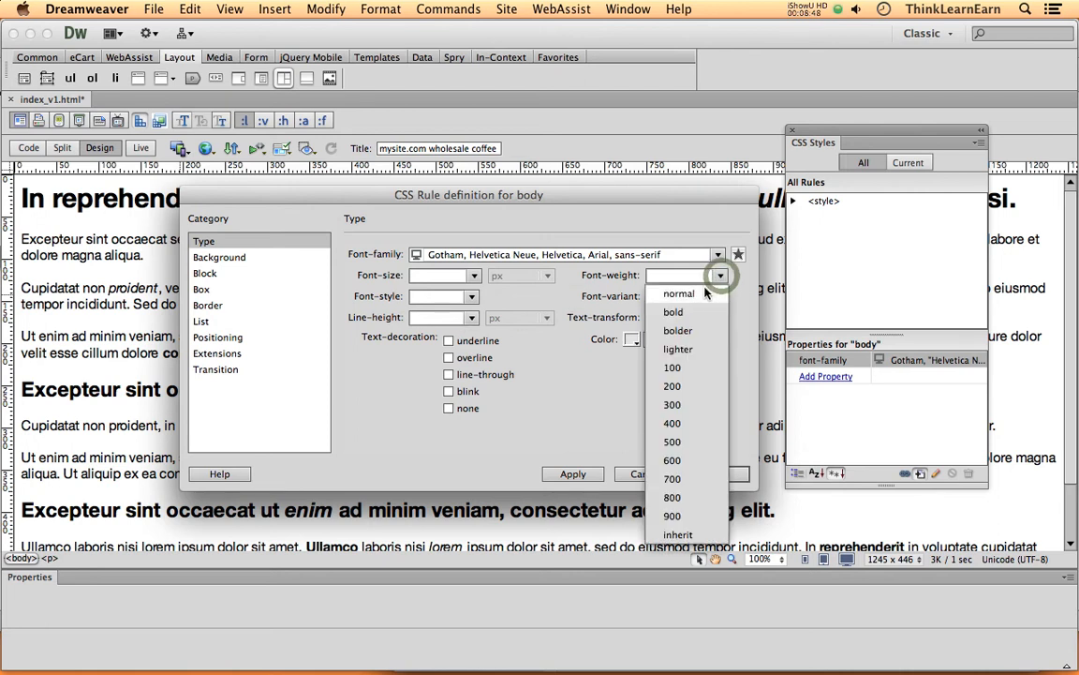
pyautogui.click(698, 274)
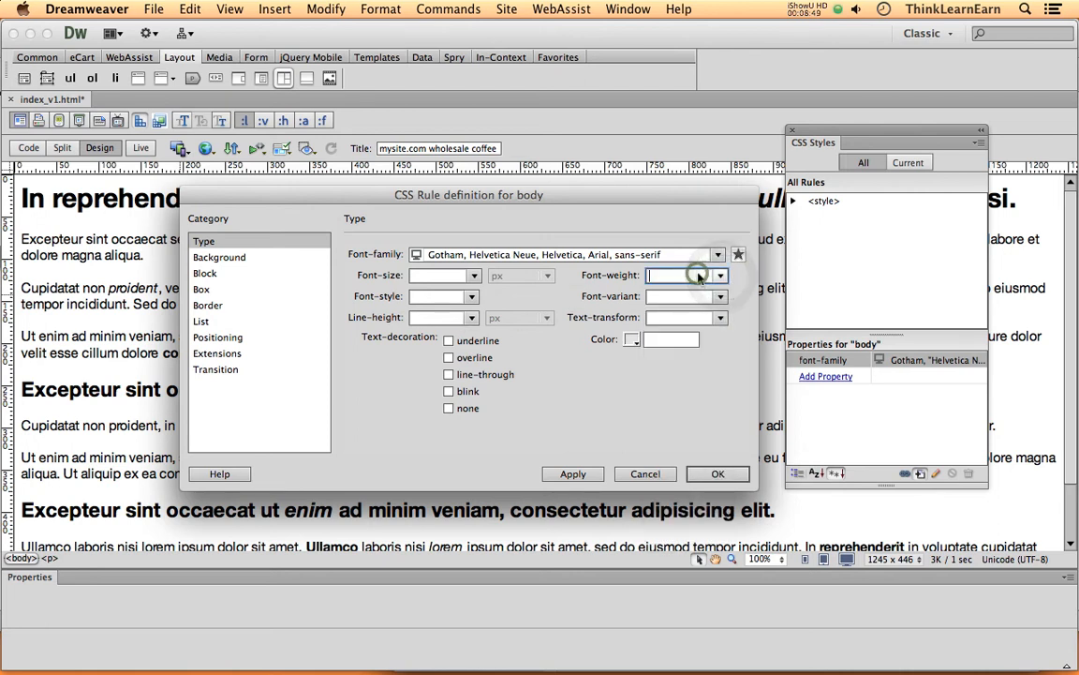
pyautogui.click(469, 296)
pyautogui.click(468, 297)
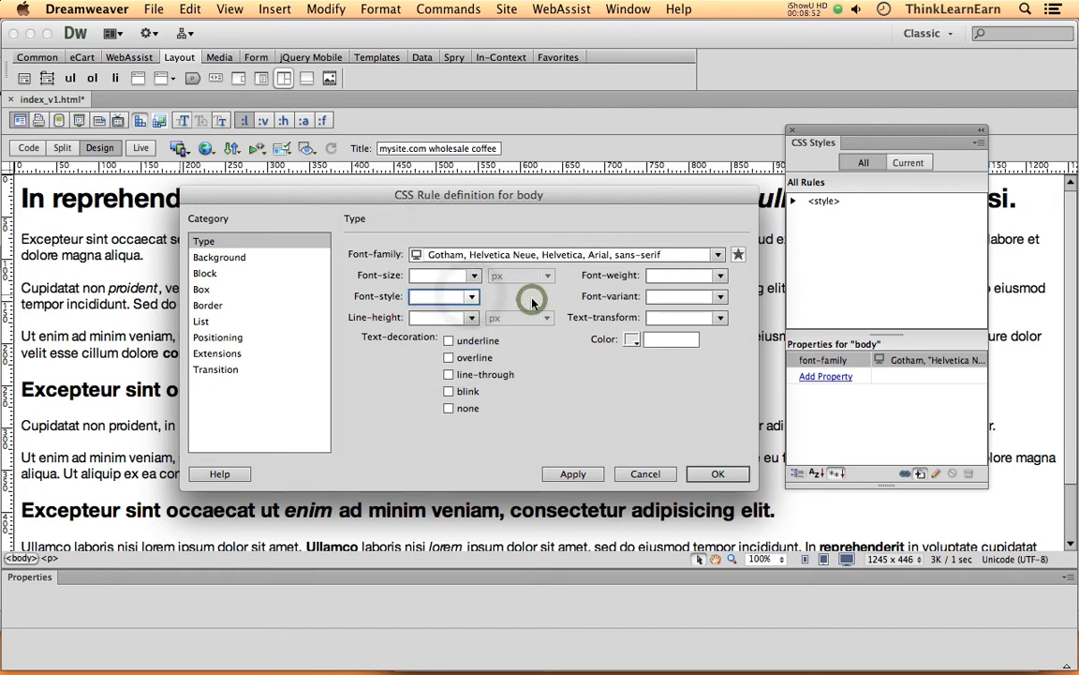
pyautogui.click(714, 377)
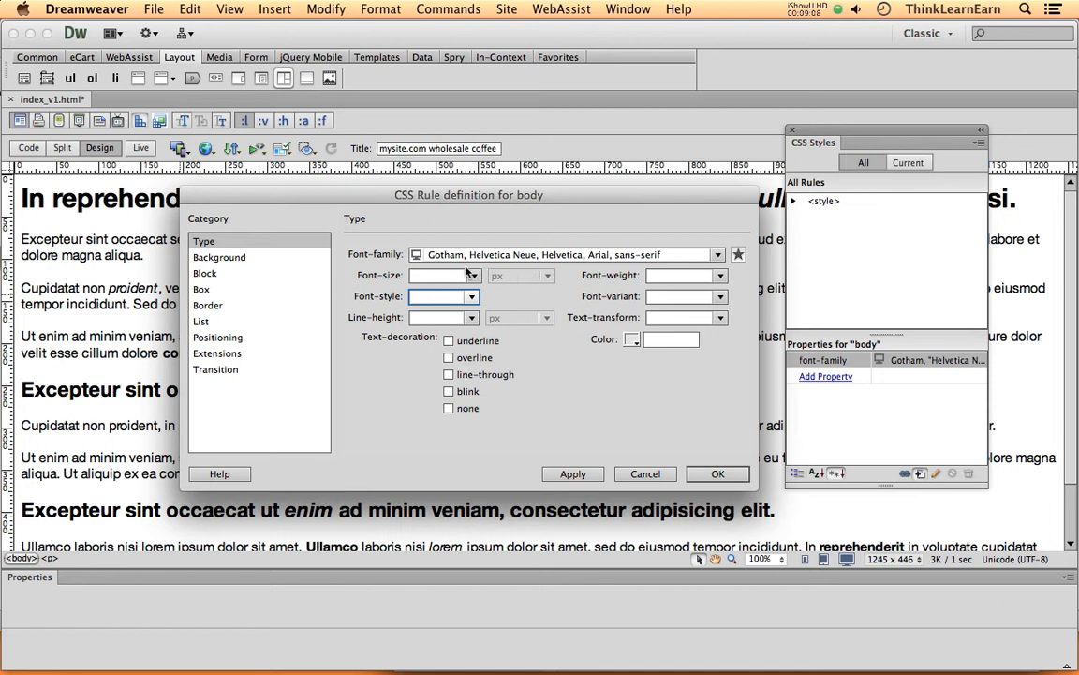
# Step: Set the body rule's font size to 14 px, apply it and accept the rule definition
pyautogui.click(433, 275)
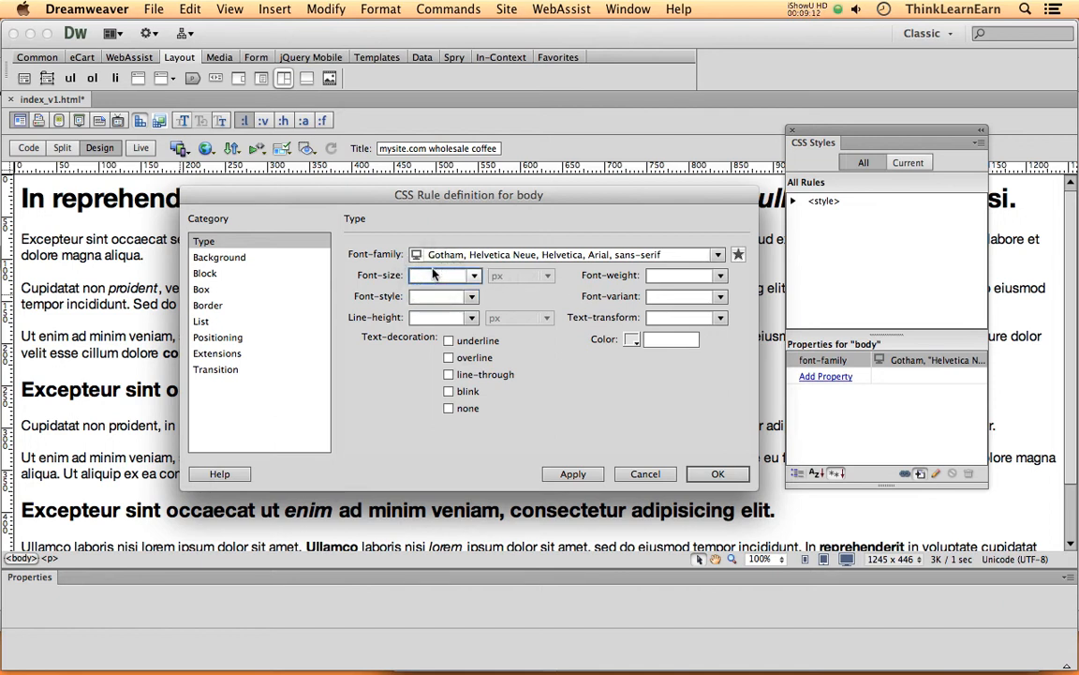
pyautogui.write('14')
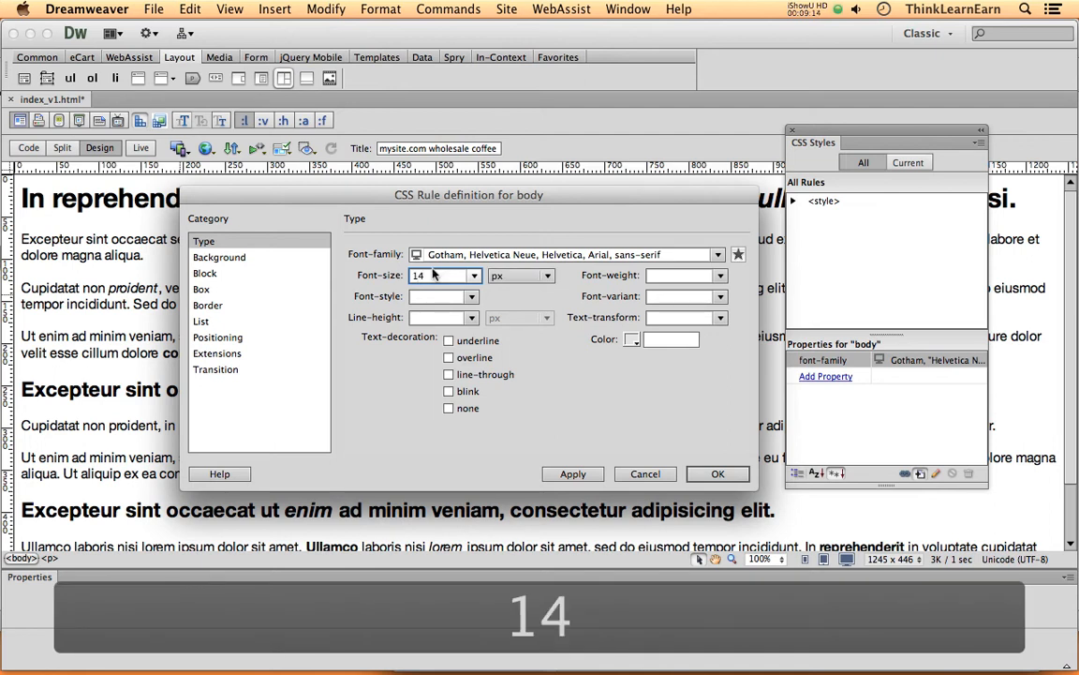
pyautogui.click(573, 473)
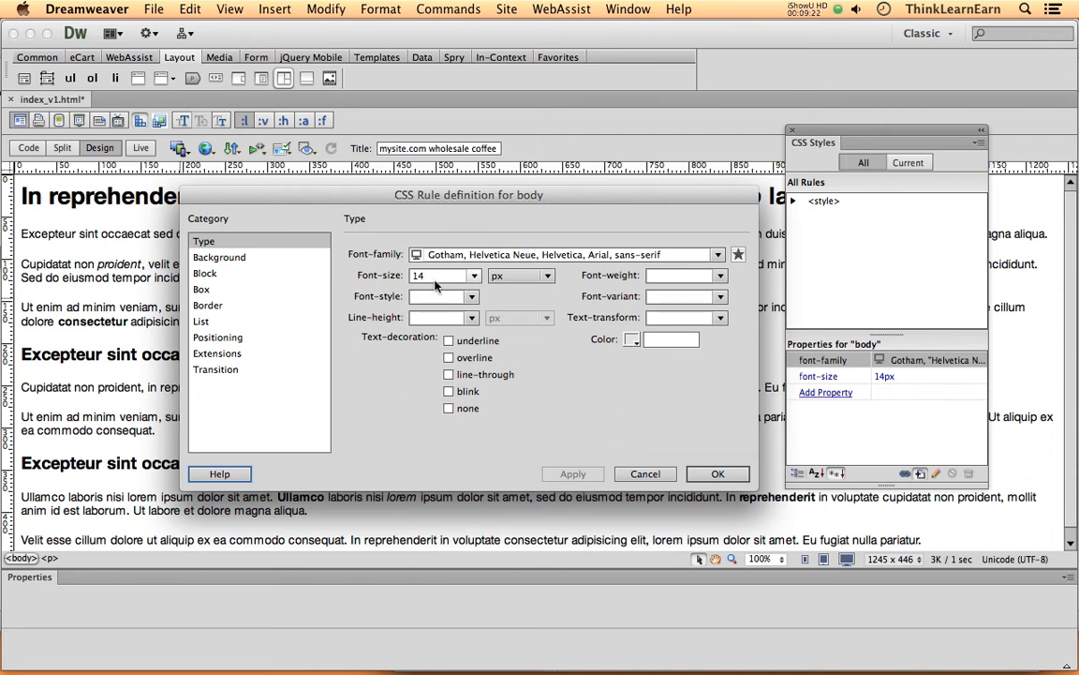
pyautogui.click(708, 473)
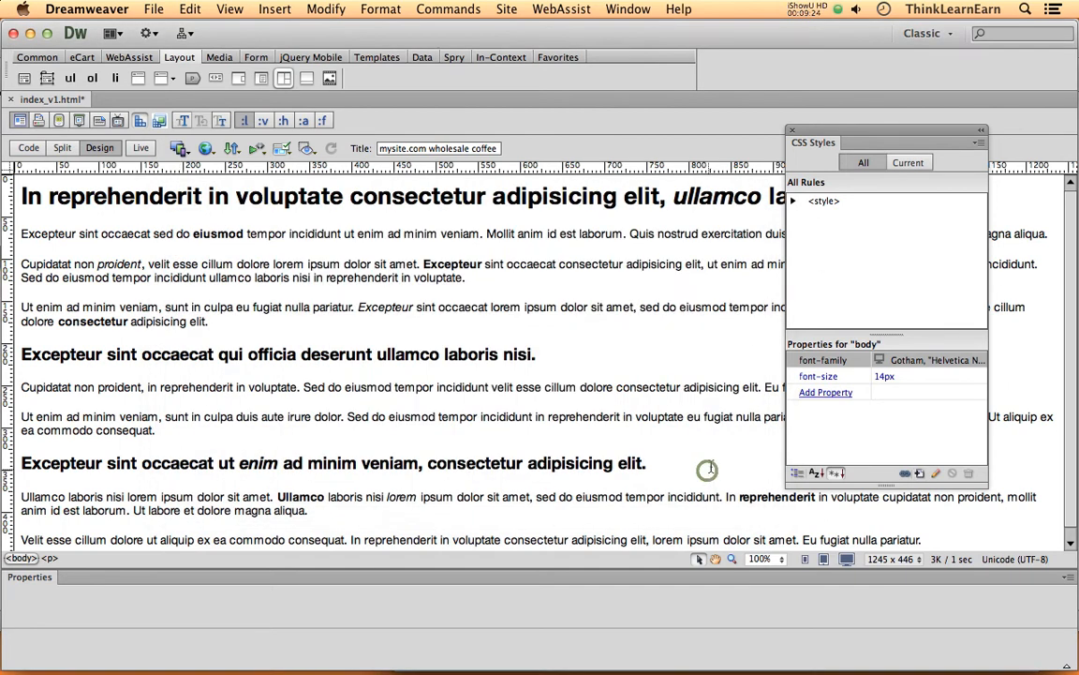
# Step: Expand the embedded style list, reopen the body rule to review its font-family setting, and close it without changes
pyautogui.click(793, 202)
pyautogui.click(792, 202)
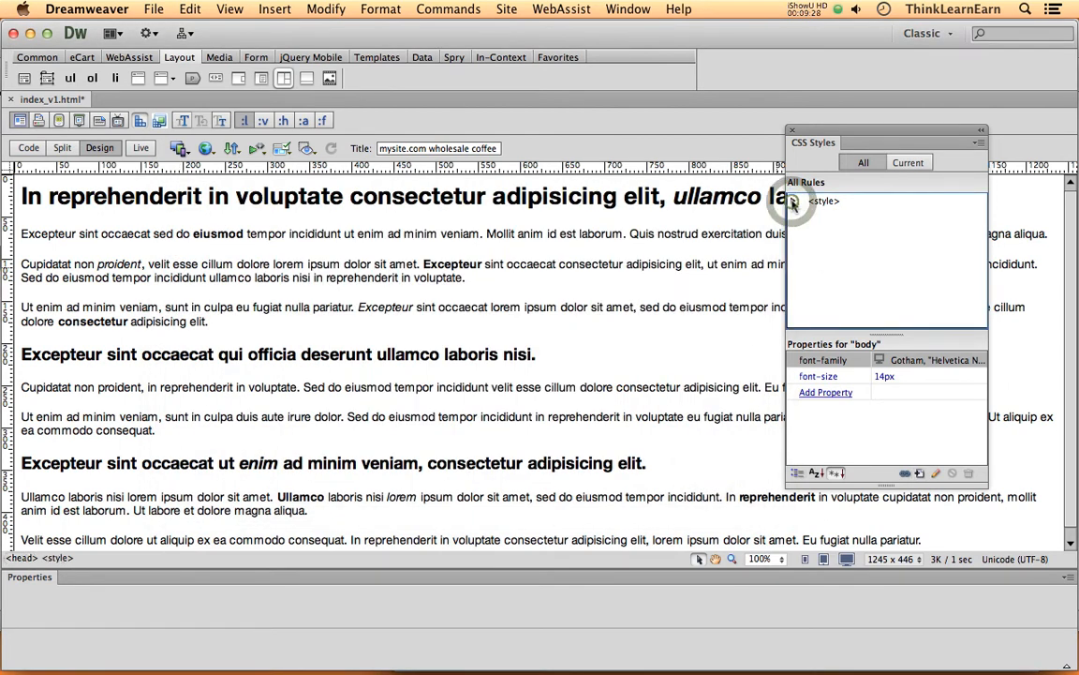
pyautogui.click(795, 203)
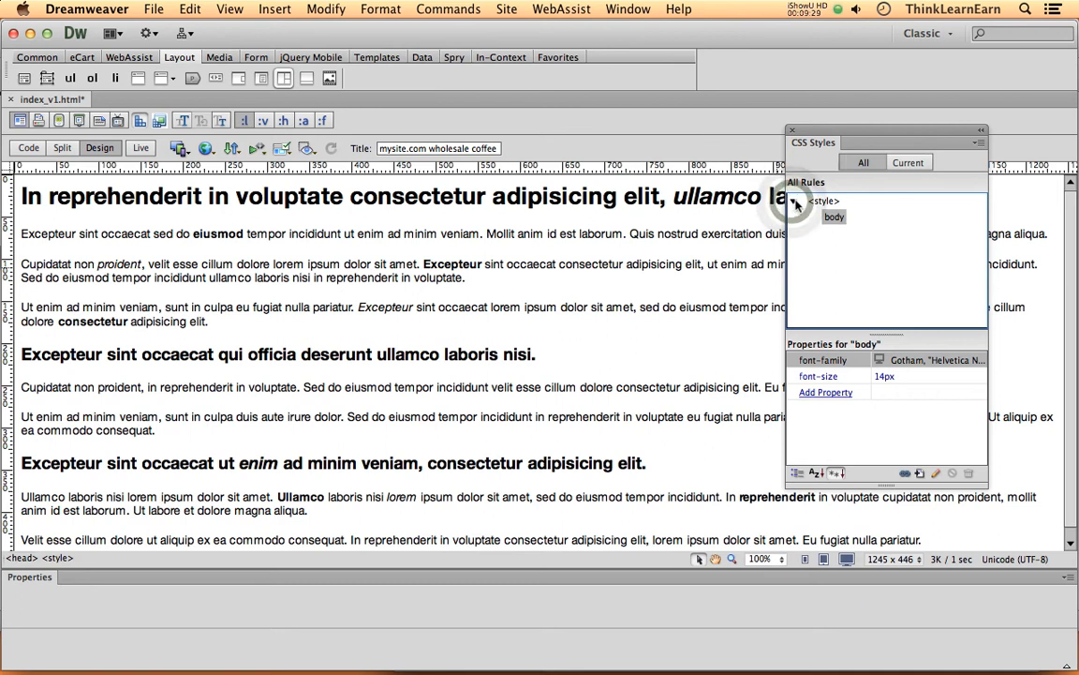
pyautogui.doubleClick(836, 217)
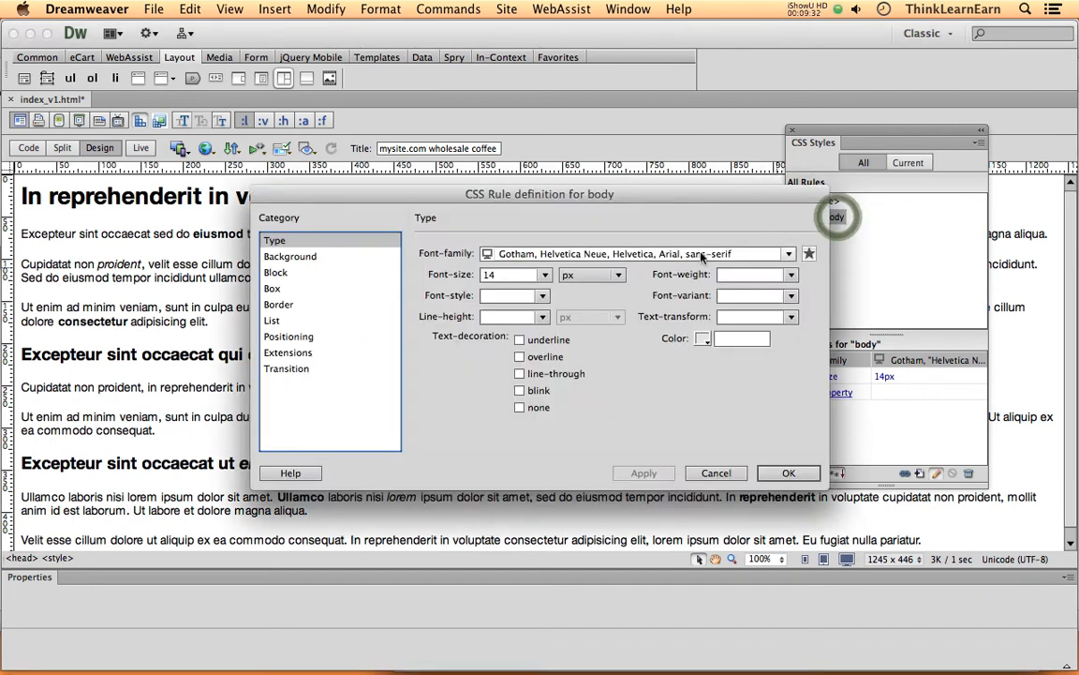
pyautogui.click(788, 254)
pyautogui.click(720, 253)
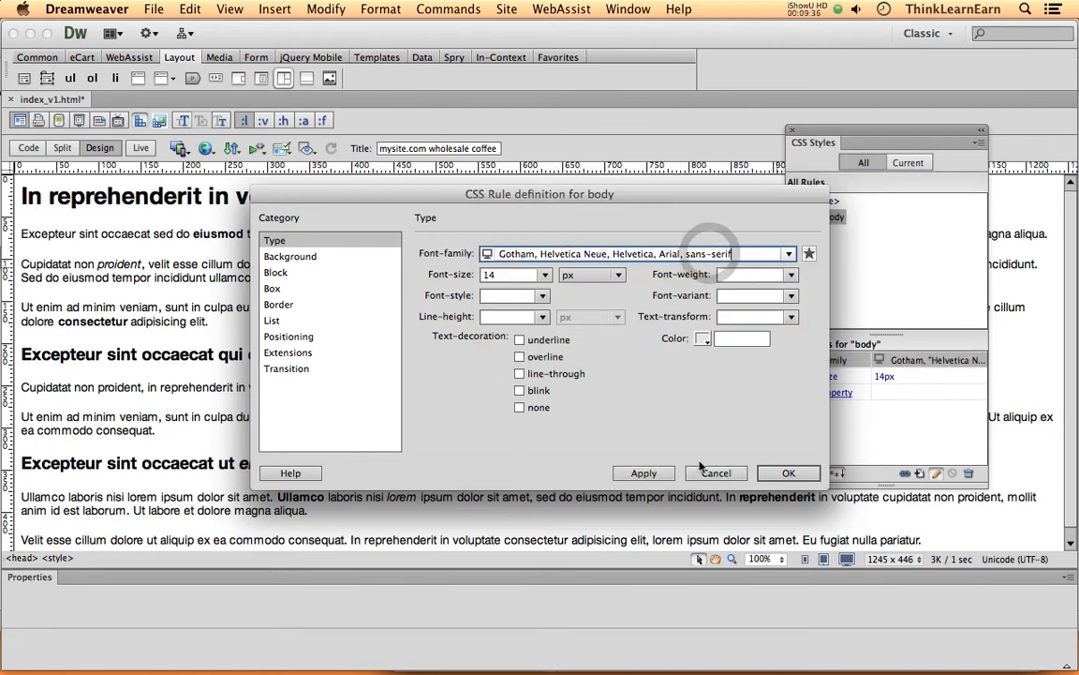
pyautogui.click(641, 473)
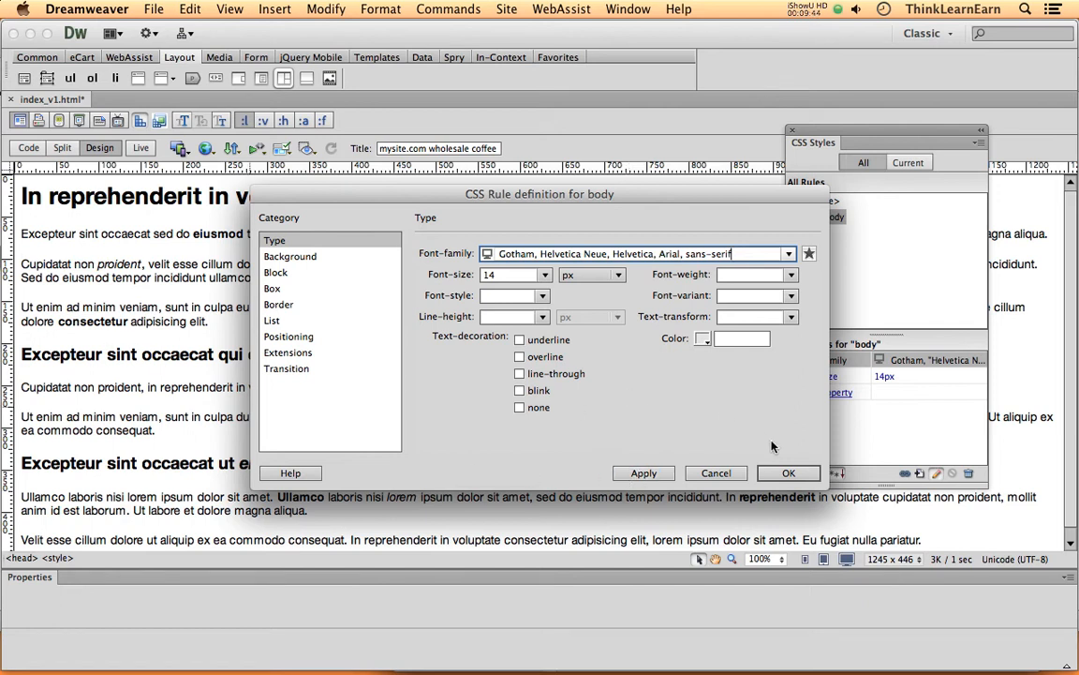
pyautogui.click(732, 472)
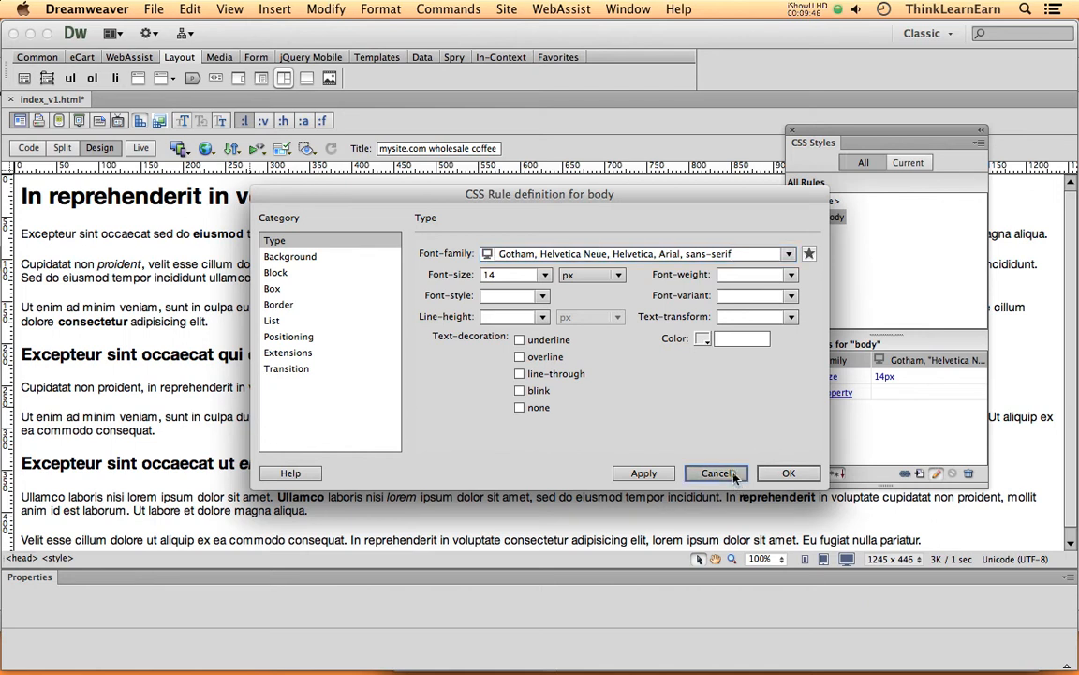
# Step: Set the body rule's font size to 14.5 px directly in its property list and save the page
pyautogui.click(882, 379)
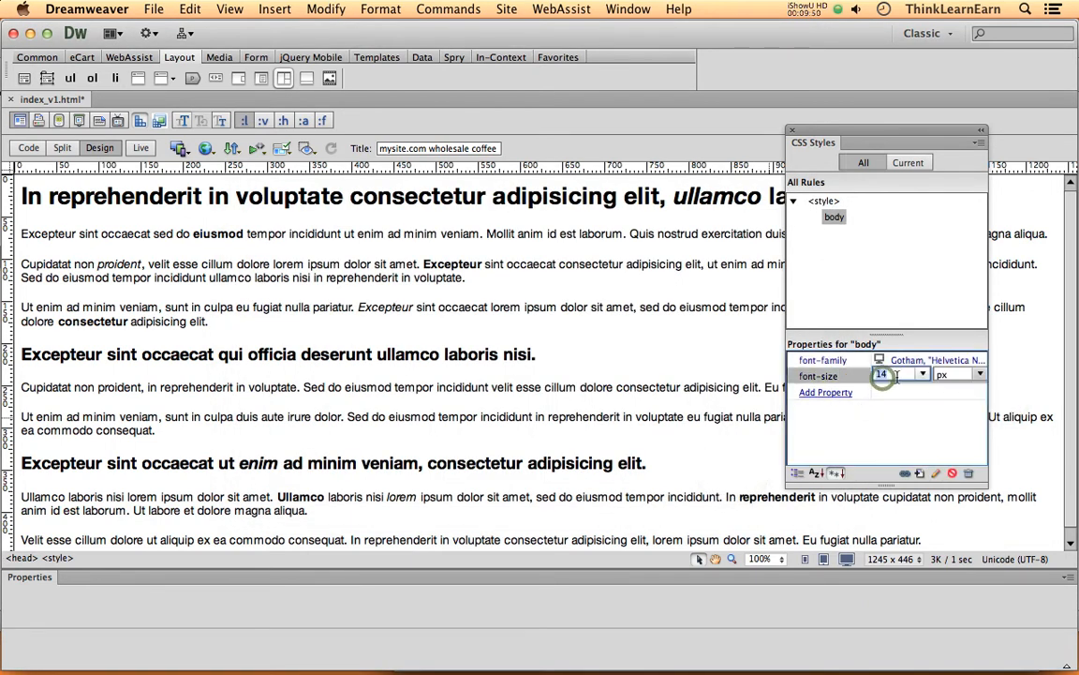
pyautogui.write('14.5')
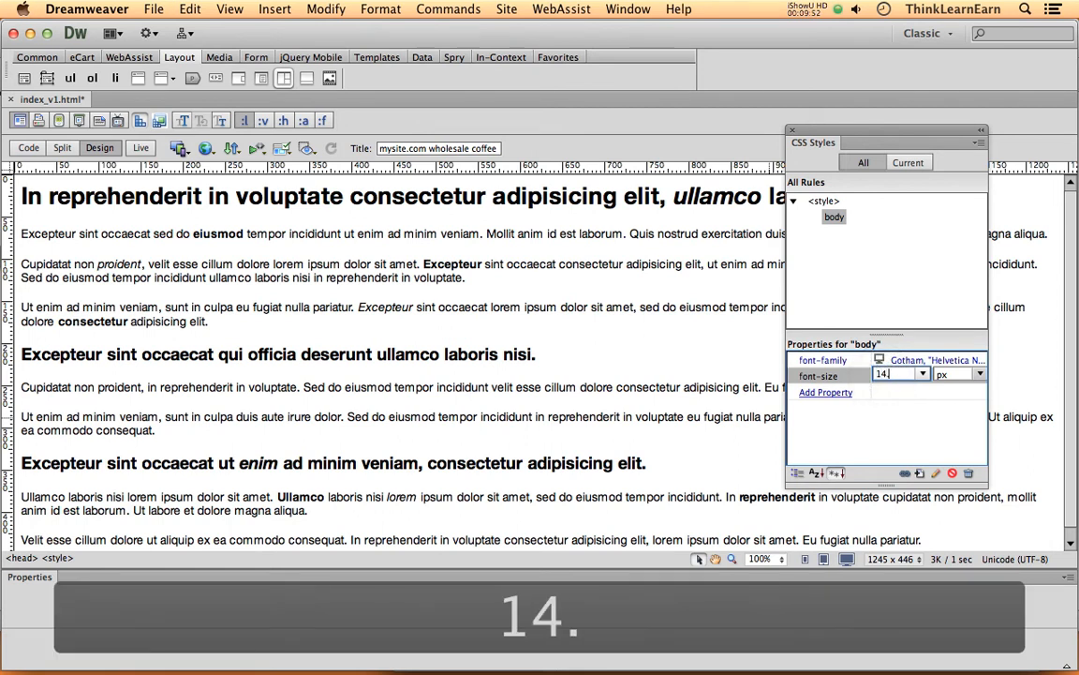
pyautogui.press('Return')
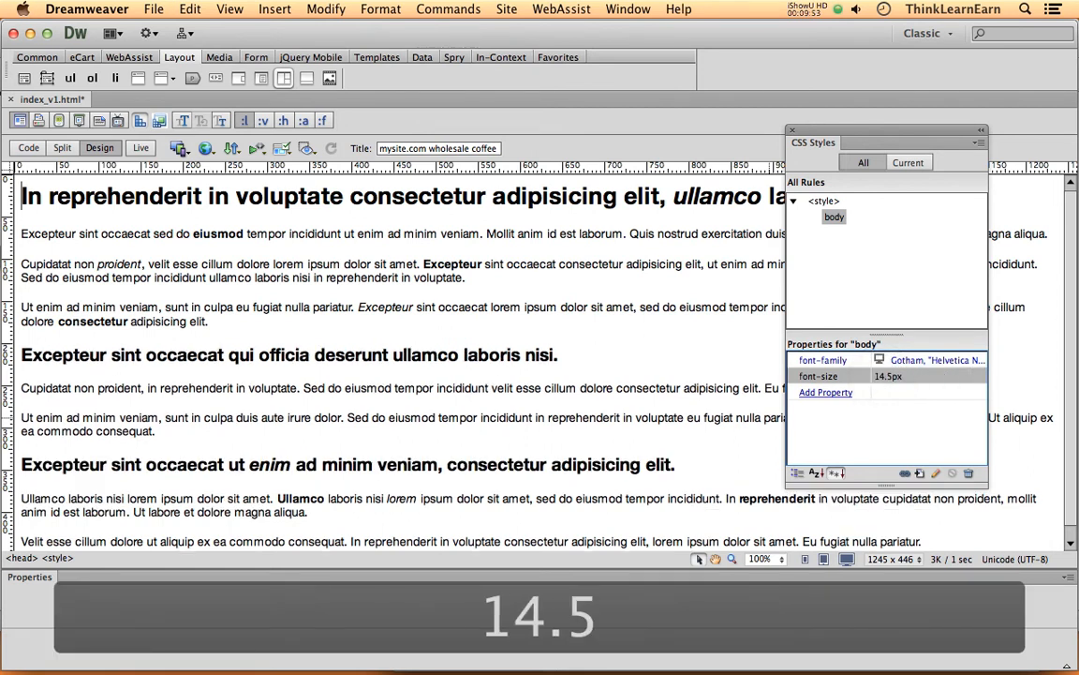
pyautogui.click(583, 256)
pyautogui.press('super+s')
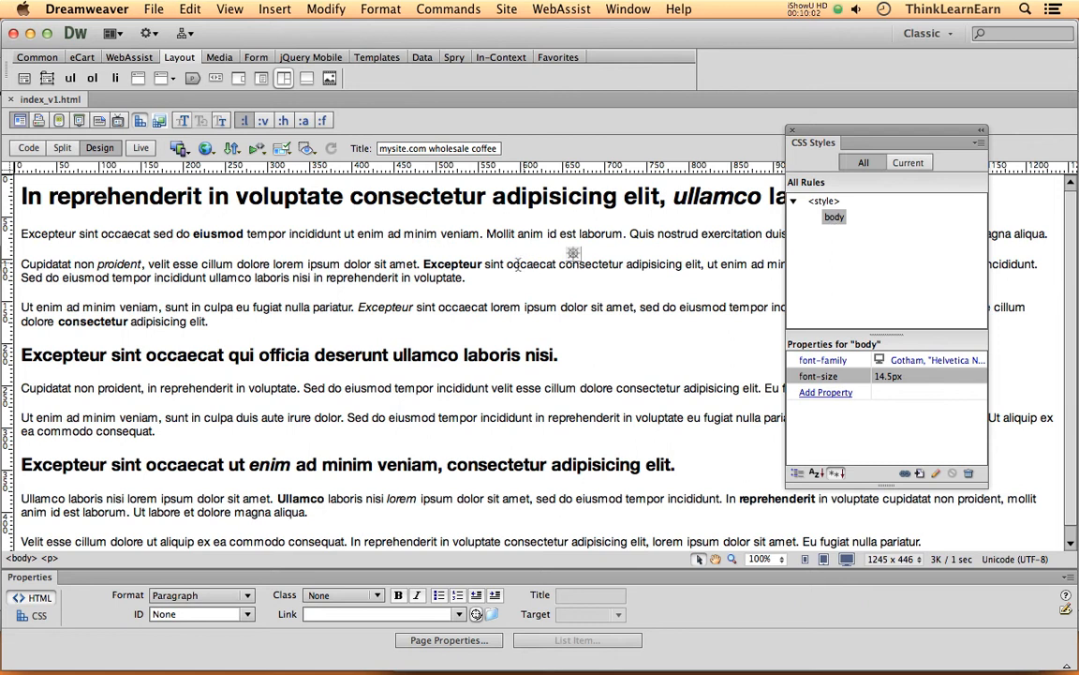
# Step: Check which tags are used by a body paragraph, the main heading and the two subheadings
pyautogui.click(482, 258)
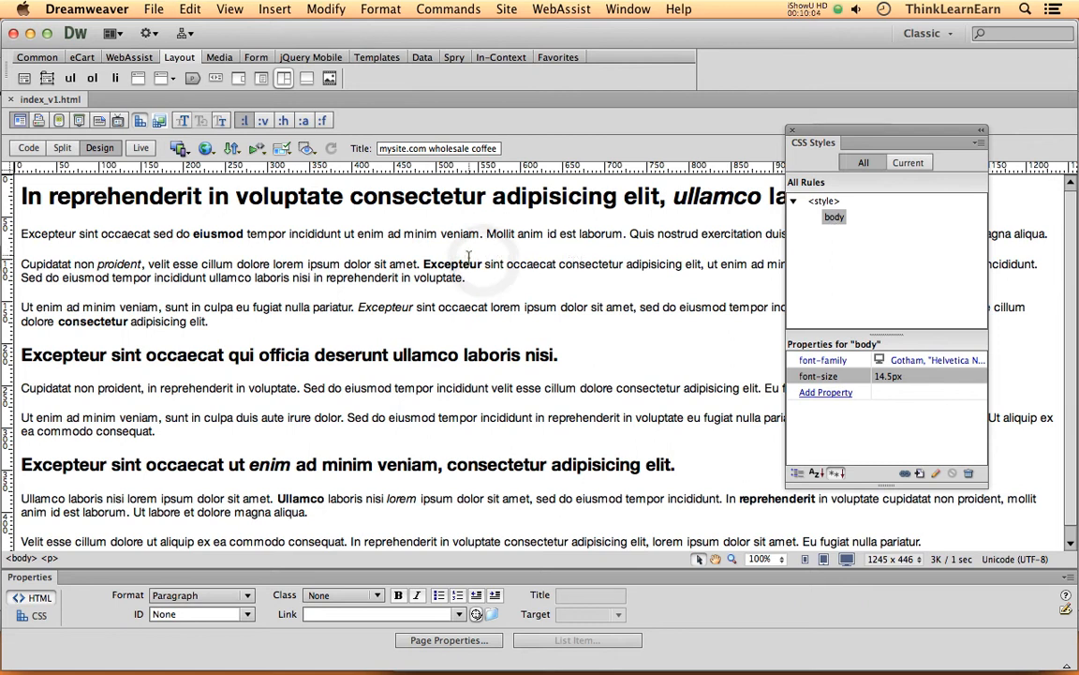
pyautogui.click(388, 193)
pyautogui.click(360, 340)
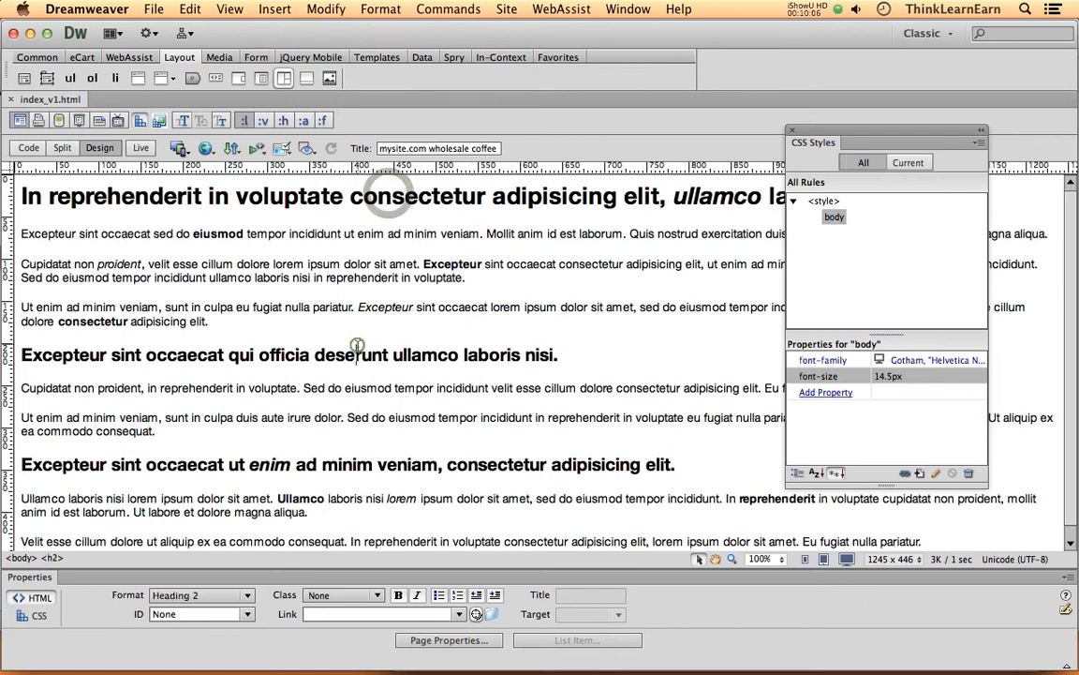
pyautogui.click(337, 462)
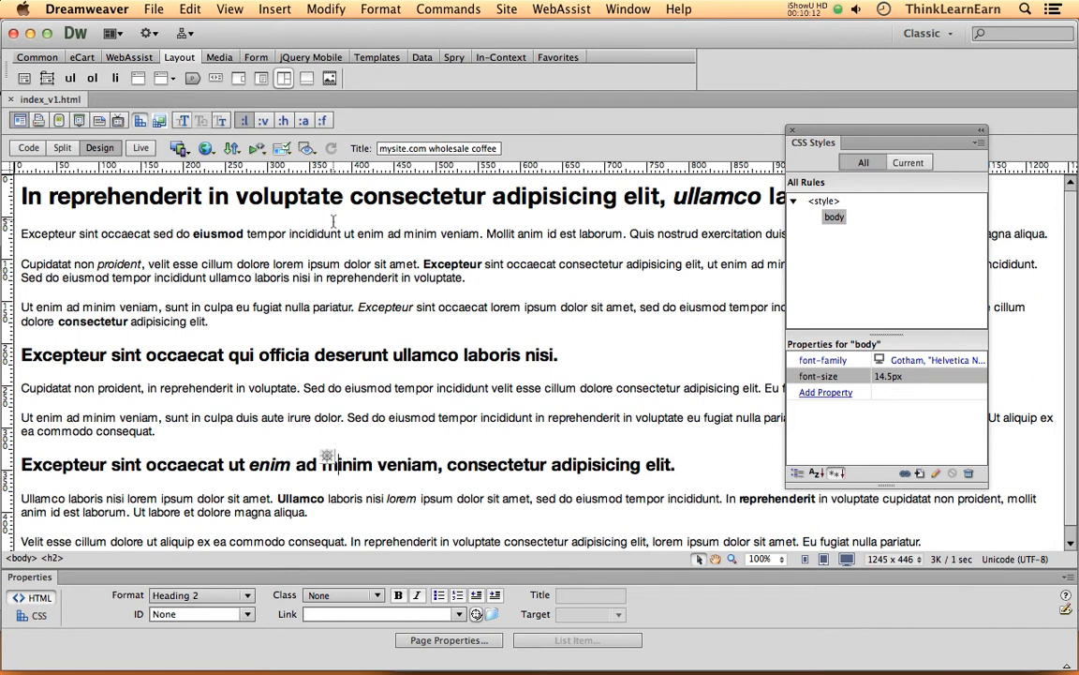
# Step: Select the main heading's h1 element and create a new CSS tag rule for h1, defined in this document only
pyautogui.moveTo(308, 197); pyautogui.dragTo(271, 196)
pyautogui.click(271, 197)
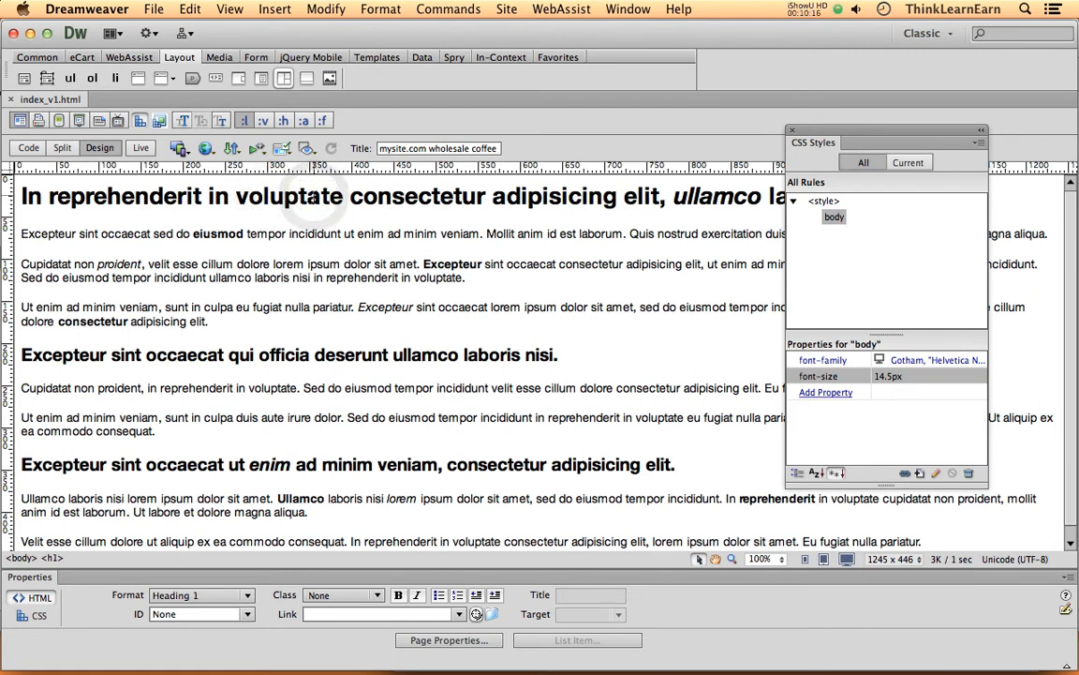
pyautogui.click(271, 197)
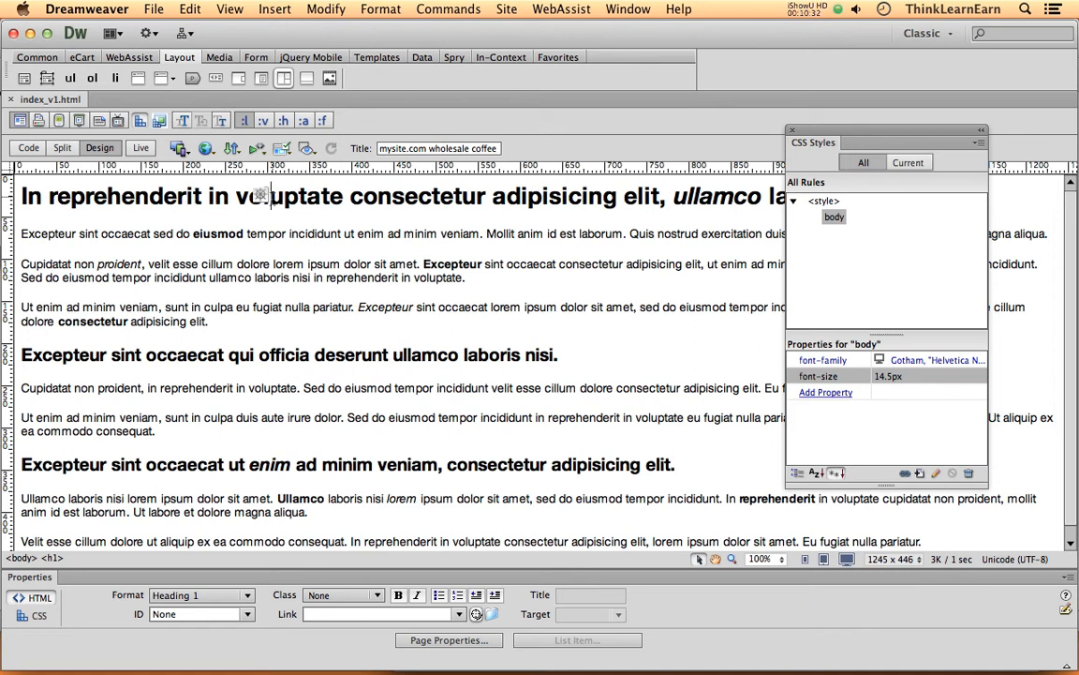
pyautogui.click(50, 557)
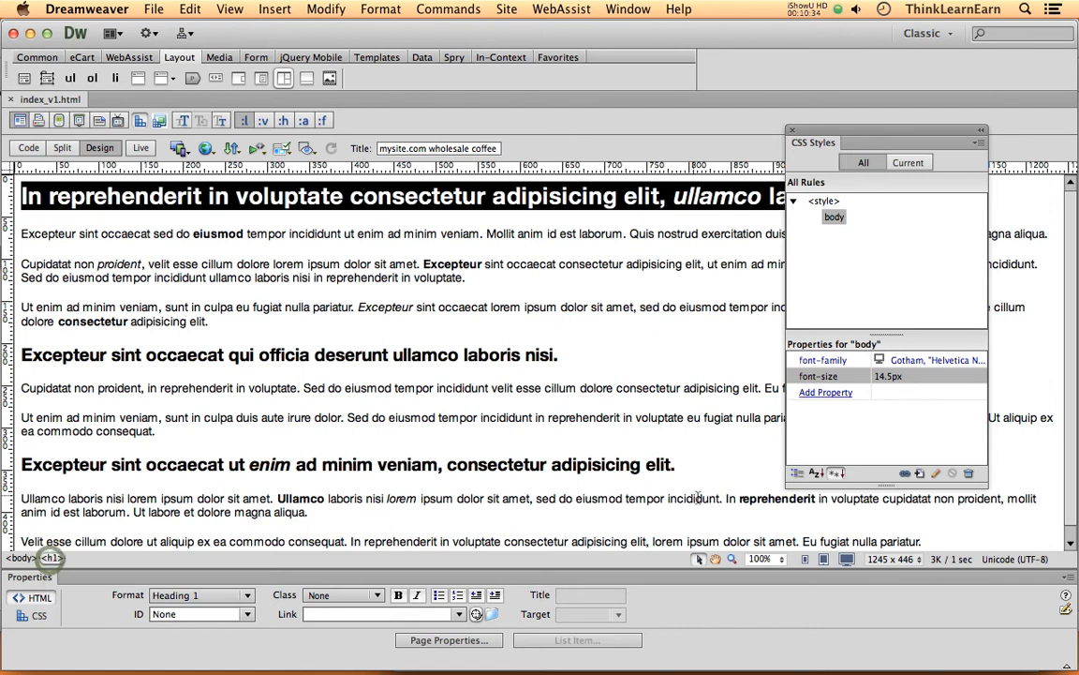
pyautogui.click(921, 474)
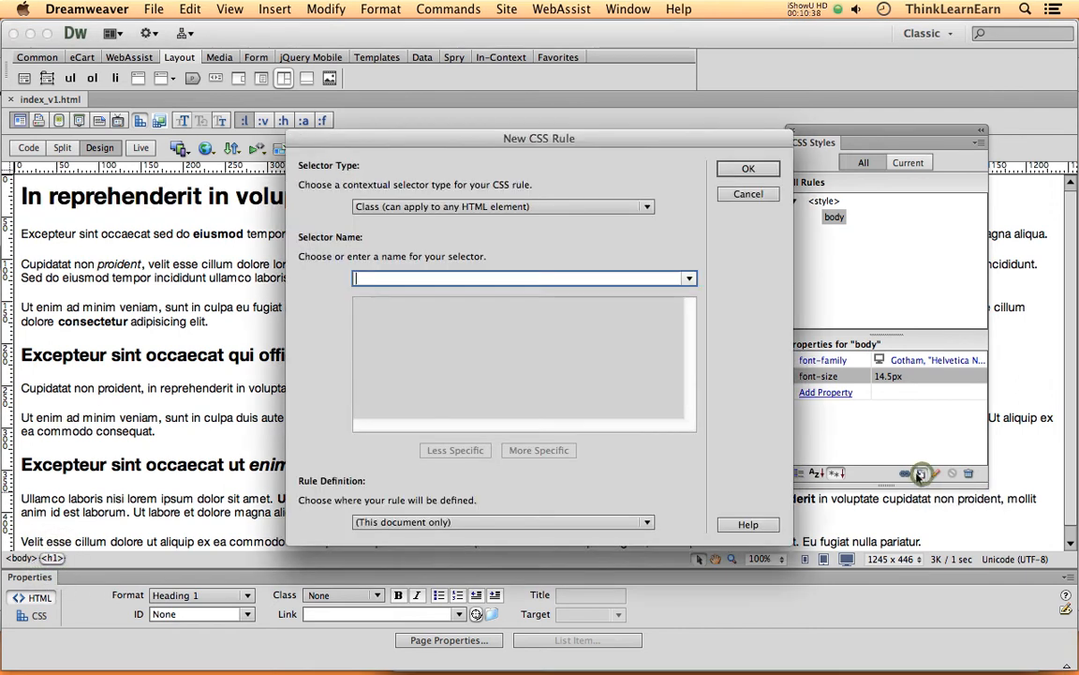
pyautogui.click(538, 208)
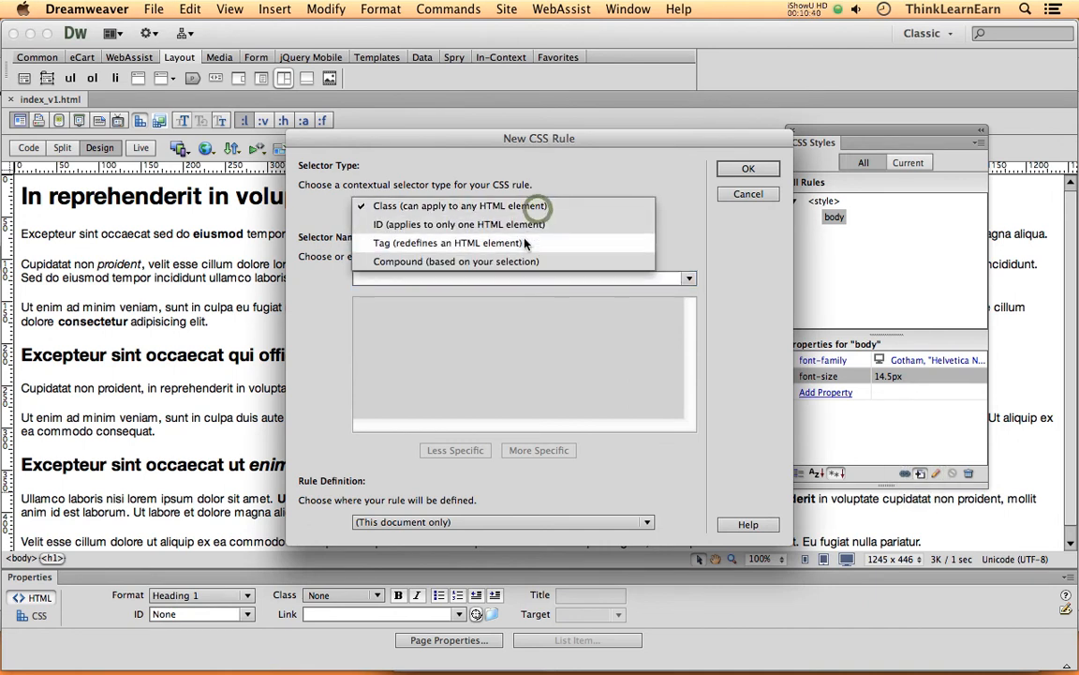
pyautogui.click(591, 242)
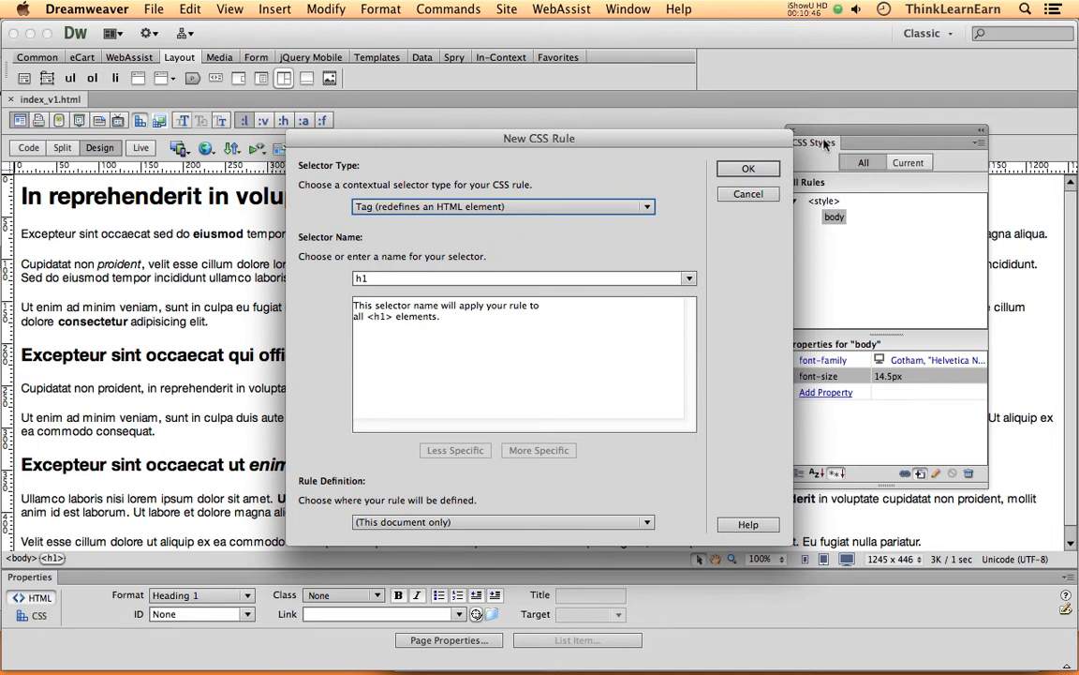
pyautogui.click(753, 169)
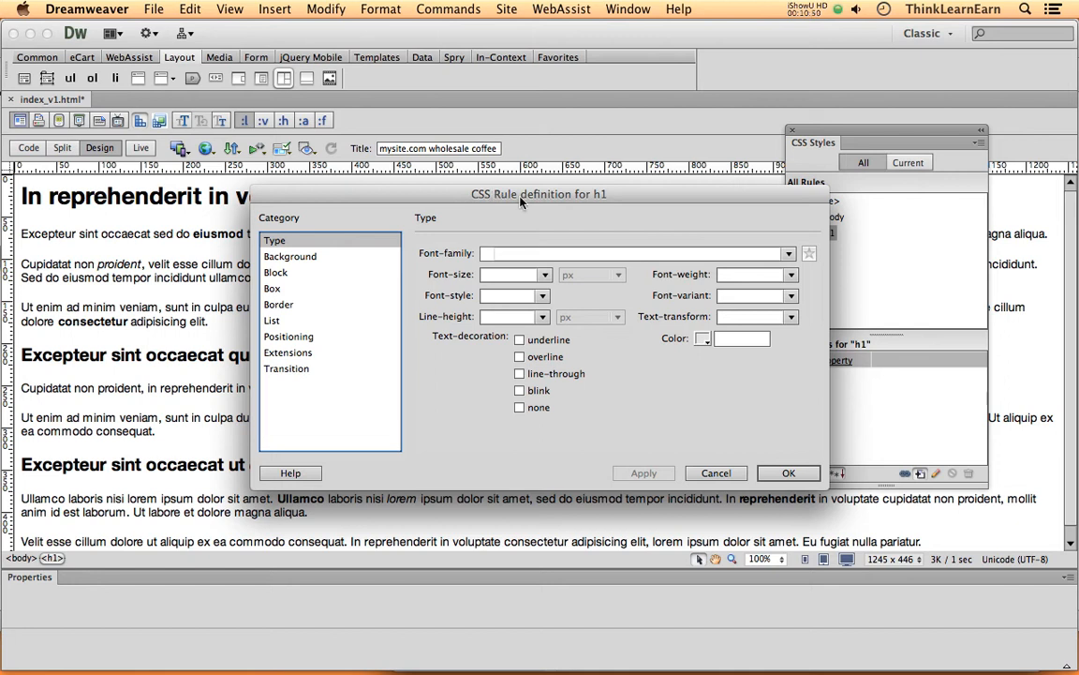
# Step: Look through the available font-family stacks for the h1 rule without choosing one
pyautogui.moveTo(614, 197); pyautogui.dragTo(460, 222)
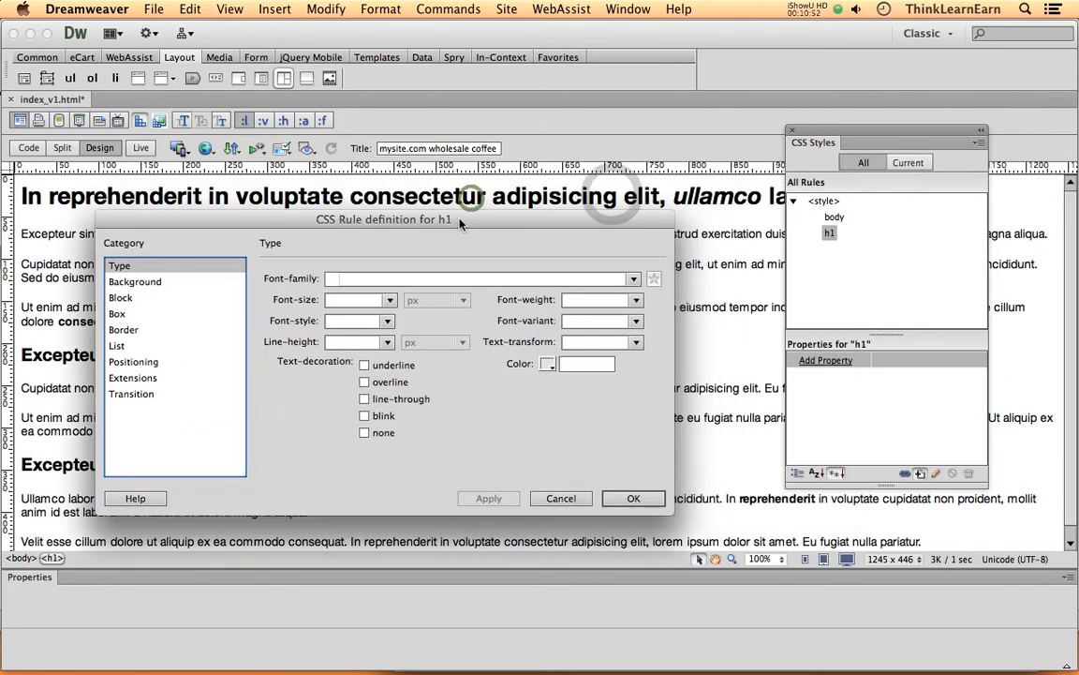
pyautogui.click(636, 281)
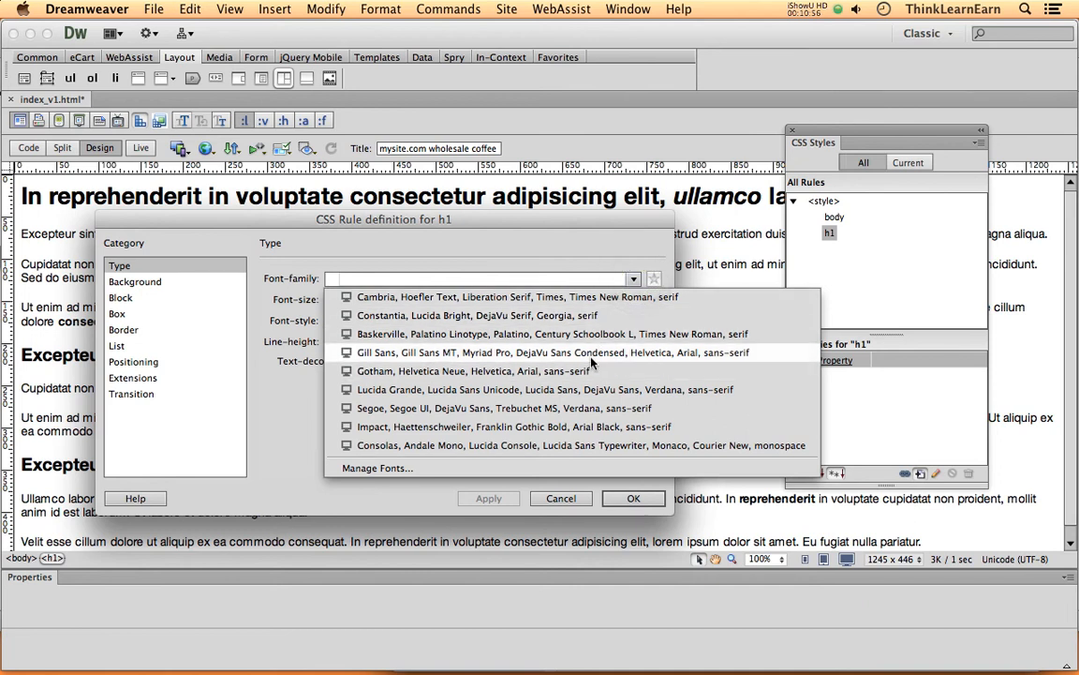
pyautogui.click(574, 270)
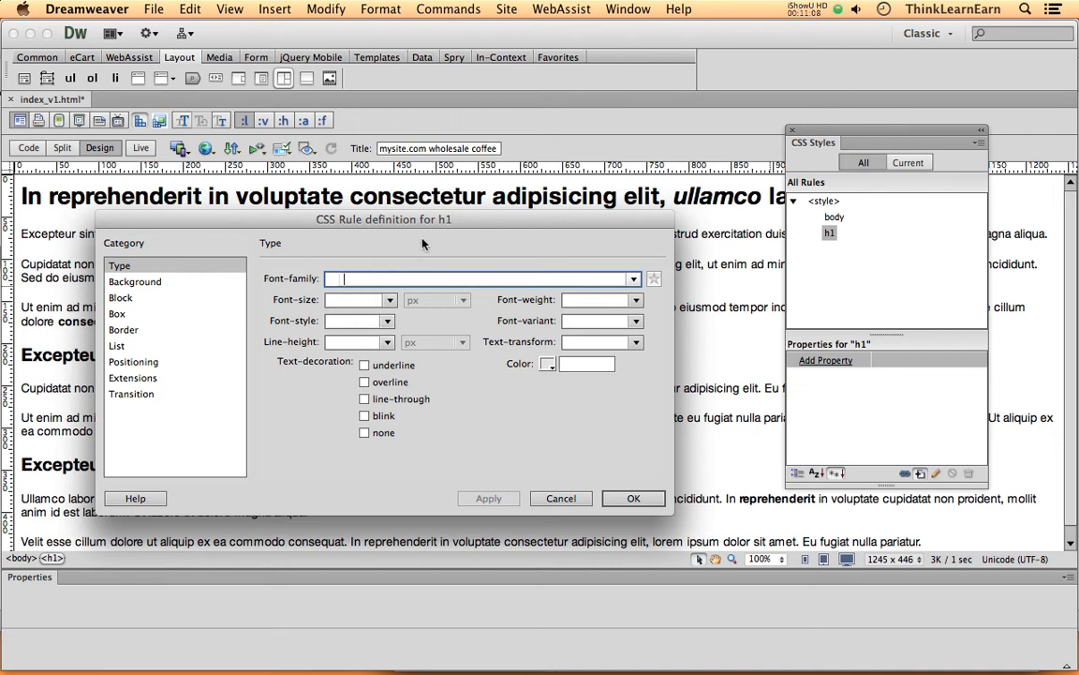
pyautogui.click(633, 278)
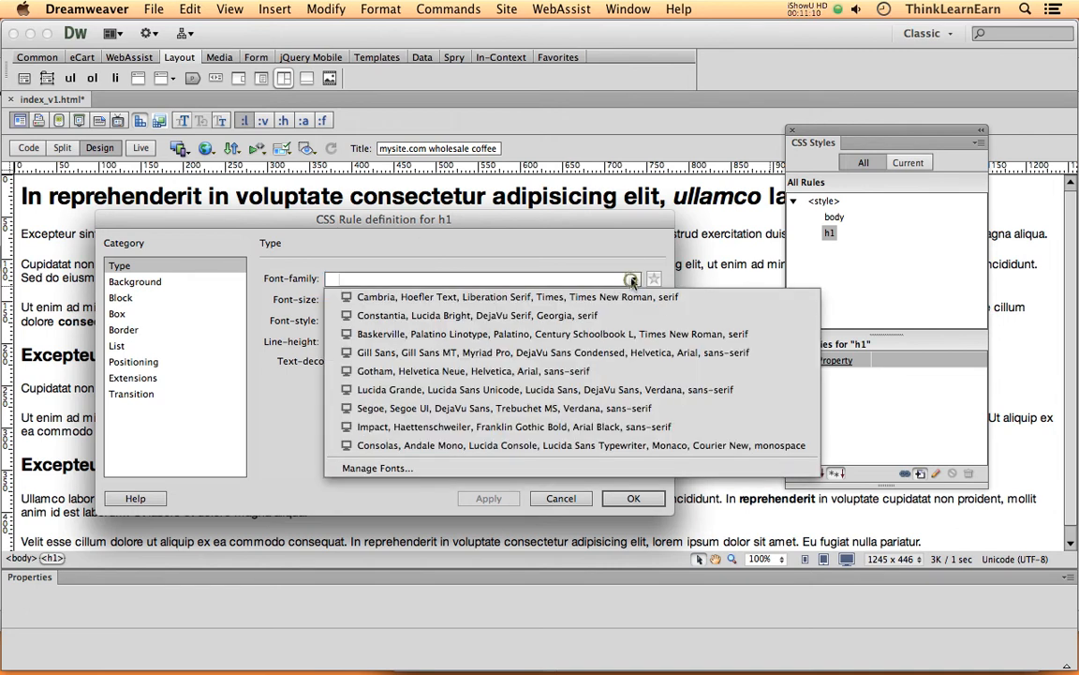
pyautogui.click(548, 282)
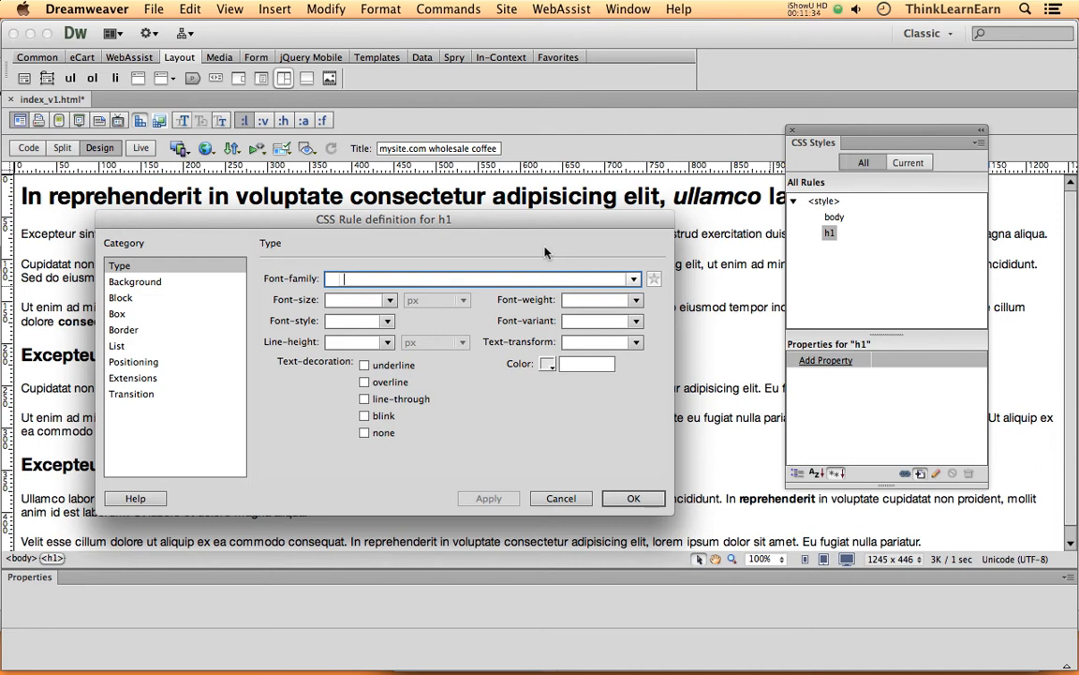
# Step: Set the h1 rule's font size to 2 em and apply it while keeping the heading in view
pyautogui.moveTo(395, 223); pyautogui.dragTo(419, 232)
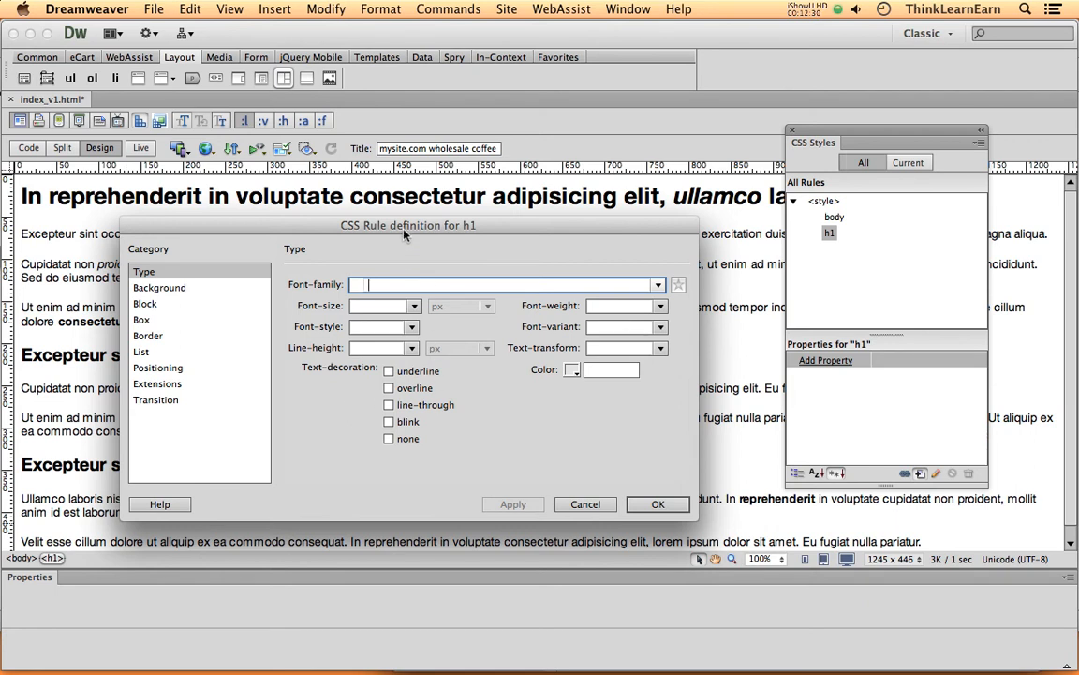
pyautogui.moveTo(405, 231); pyautogui.dragTo(413, 234)
pyautogui.click(373, 309)
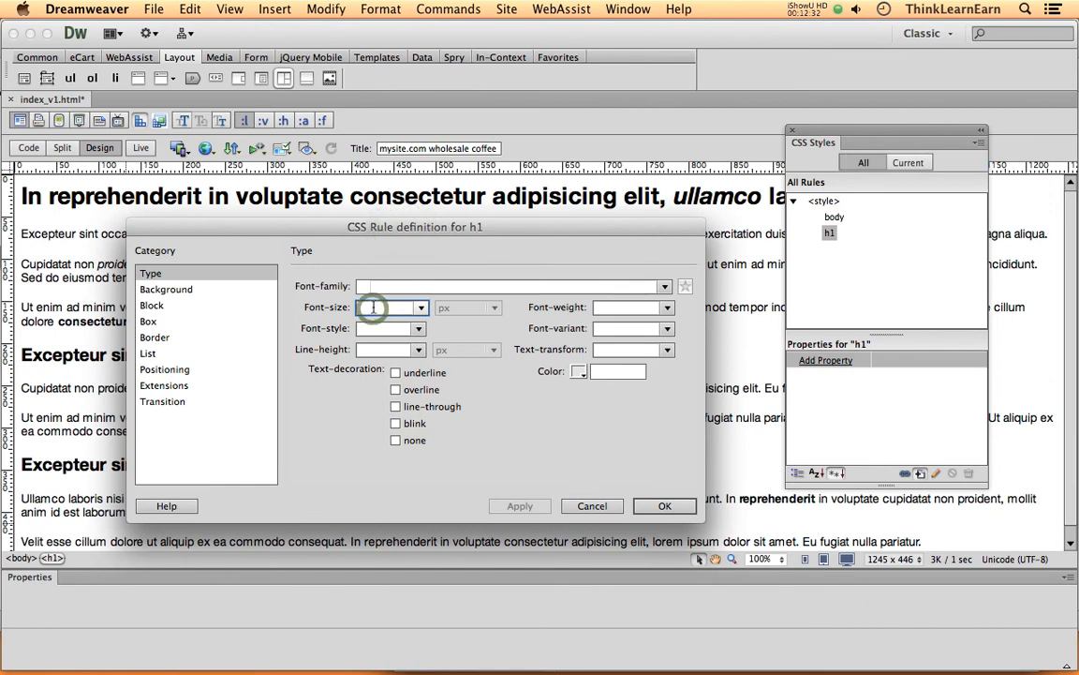
pyautogui.write('2em')
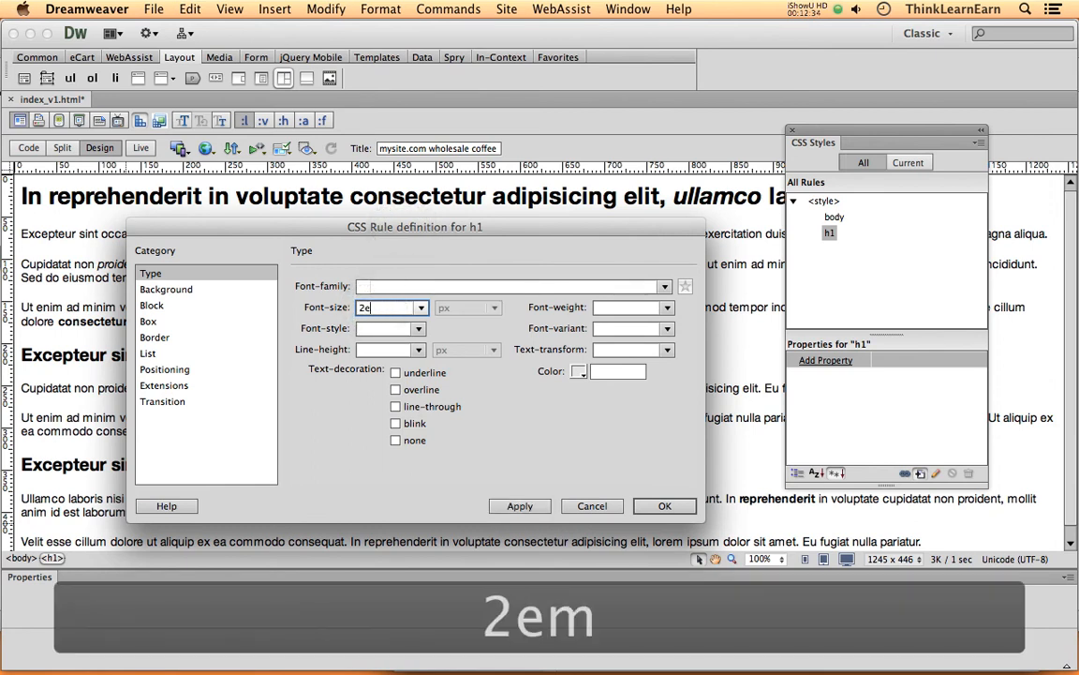
pyautogui.click(521, 506)
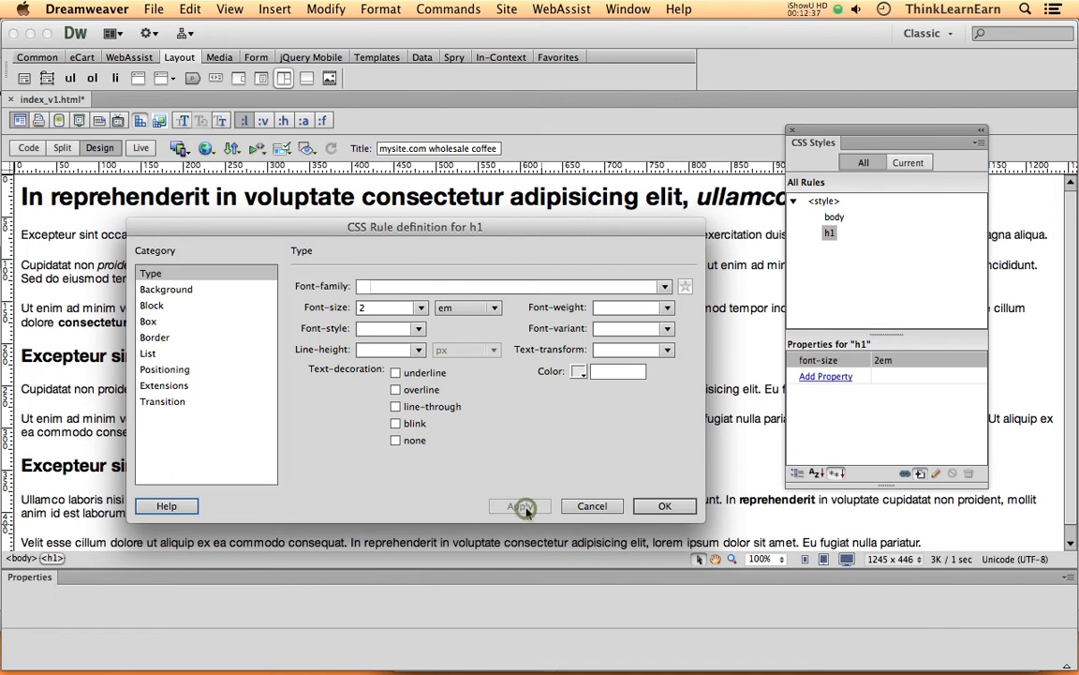
# Step: Set the h1 rule's font size to the calculated value 14*2 in px and apply it
pyautogui.click(384, 308)
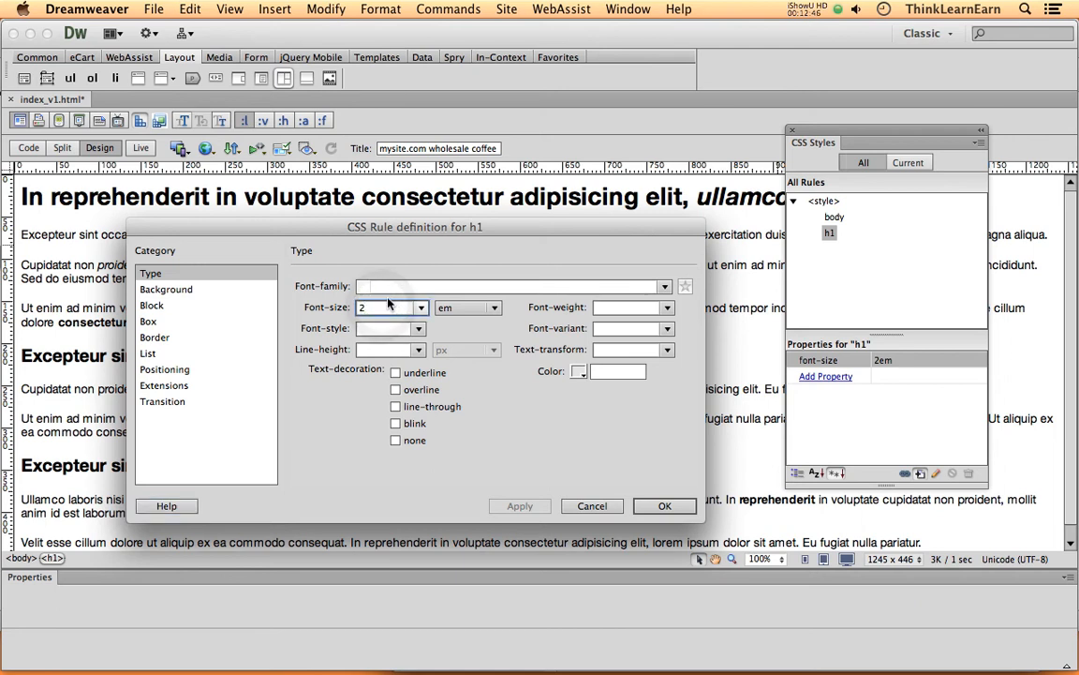
pyautogui.doubleClick(393, 307)
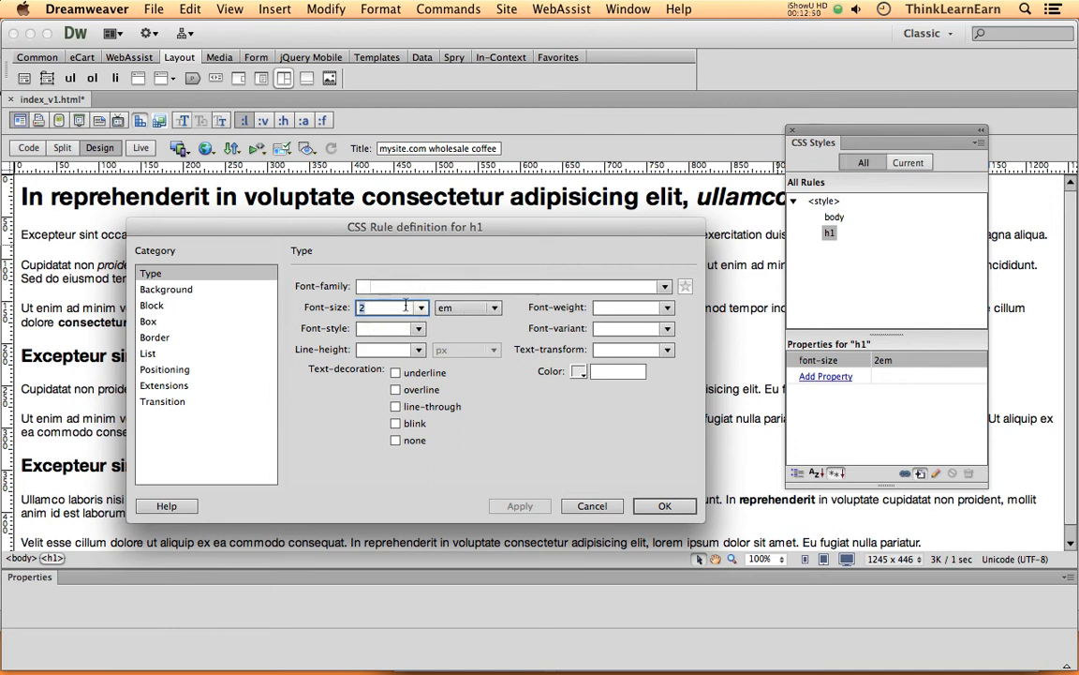
pyautogui.write('14')
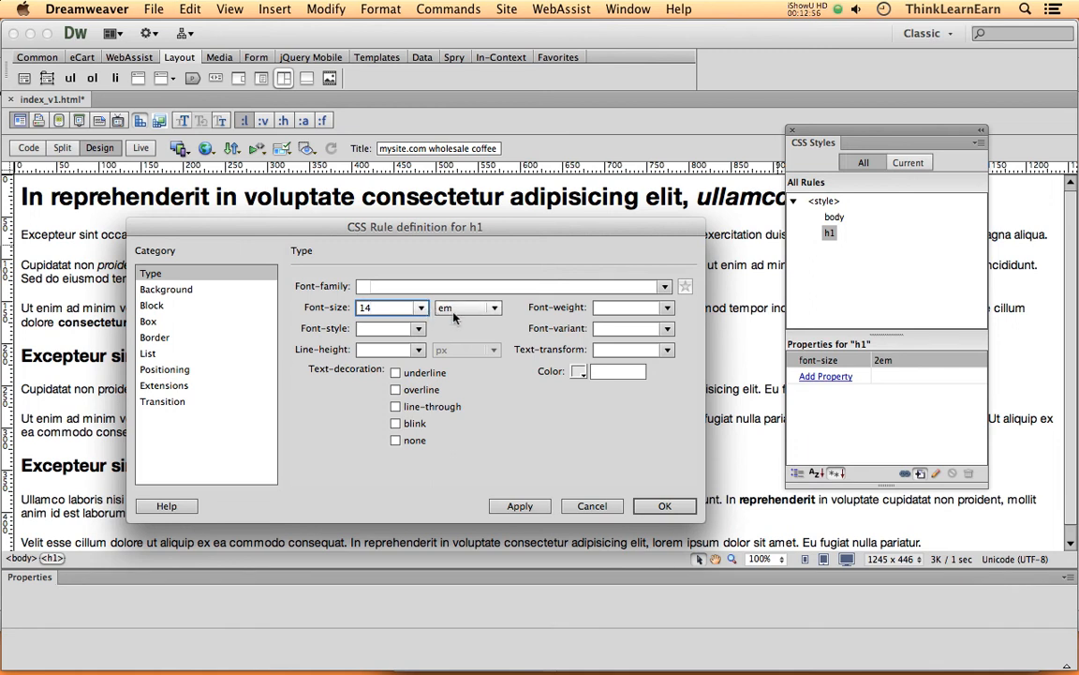
pyautogui.click(456, 308)
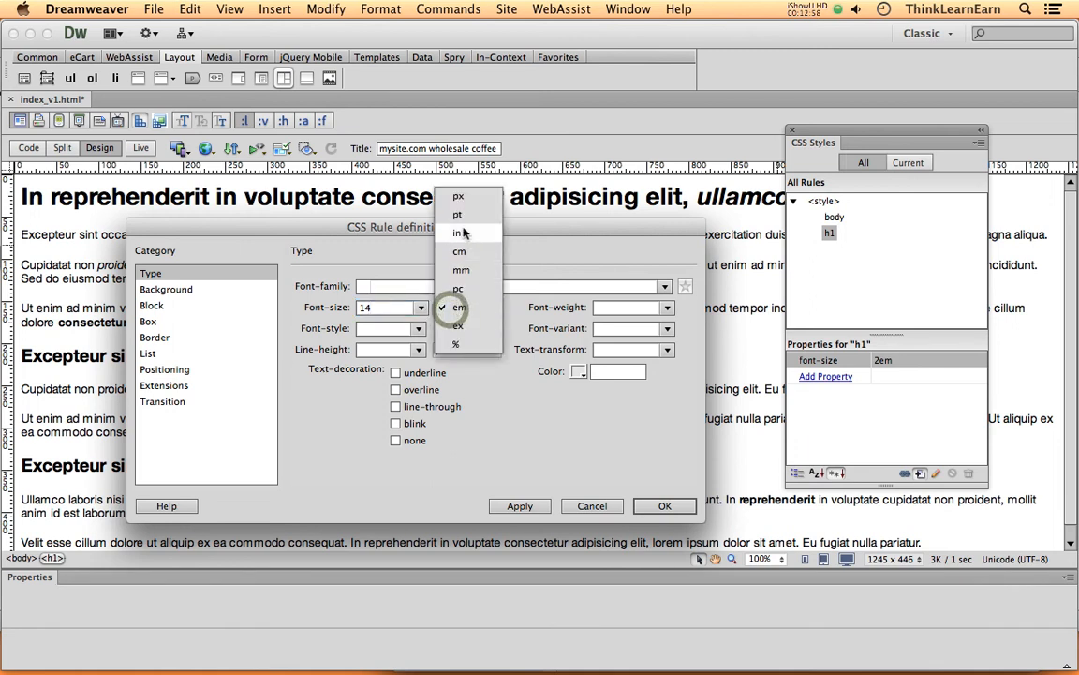
pyautogui.click(458, 196)
pyautogui.click(391, 310)
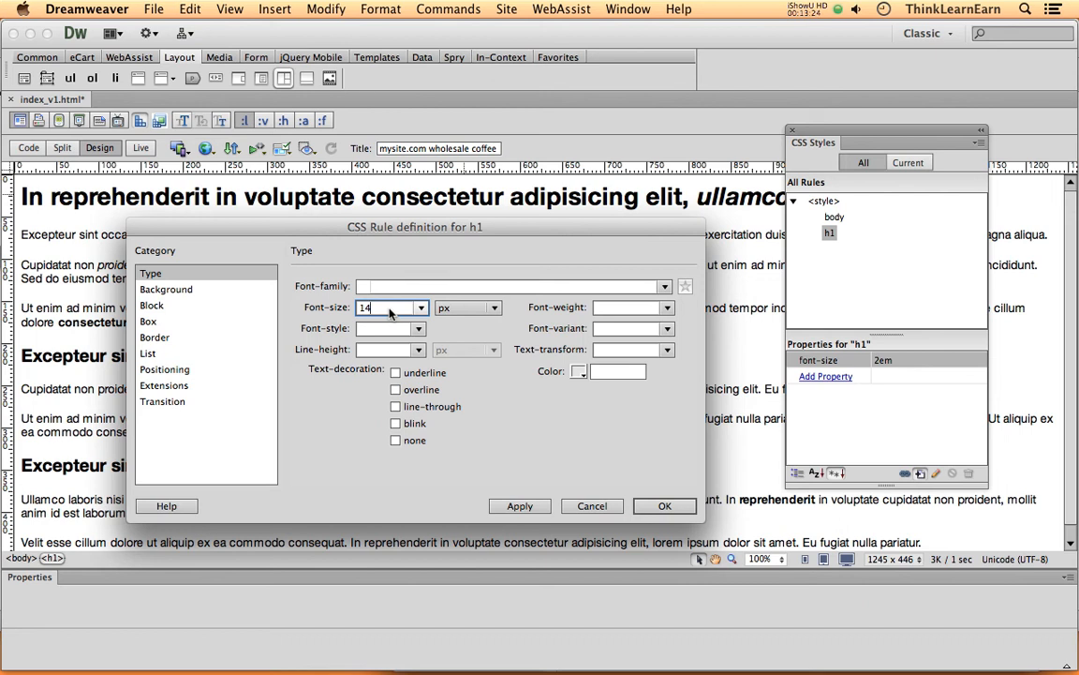
pyautogui.write('*2')
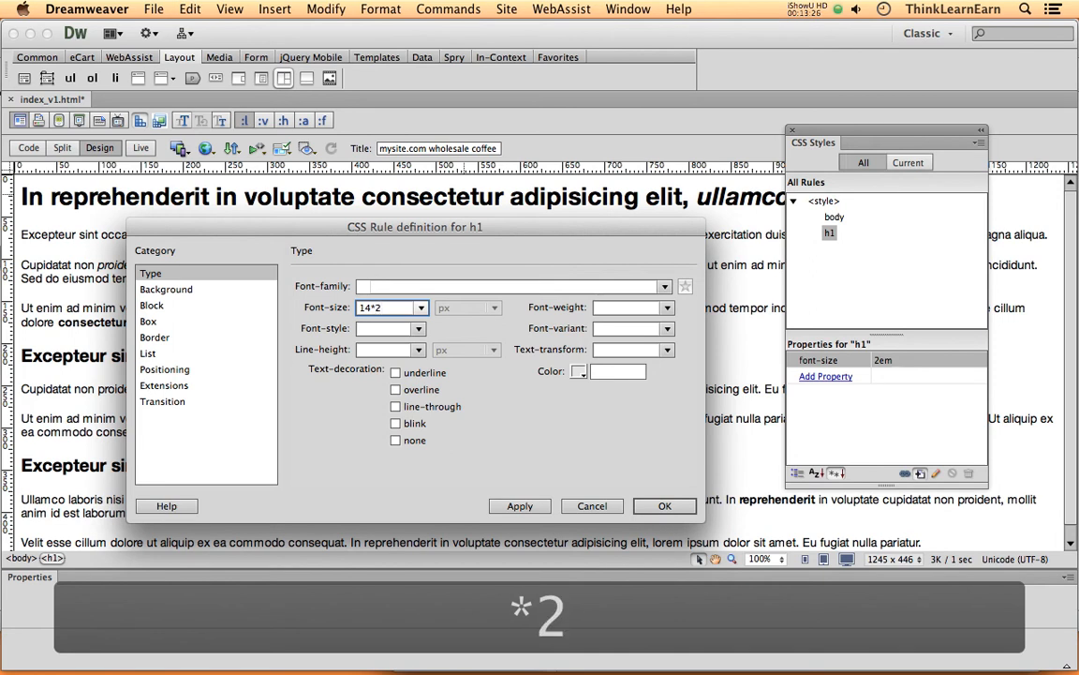
pyautogui.press('Tab')
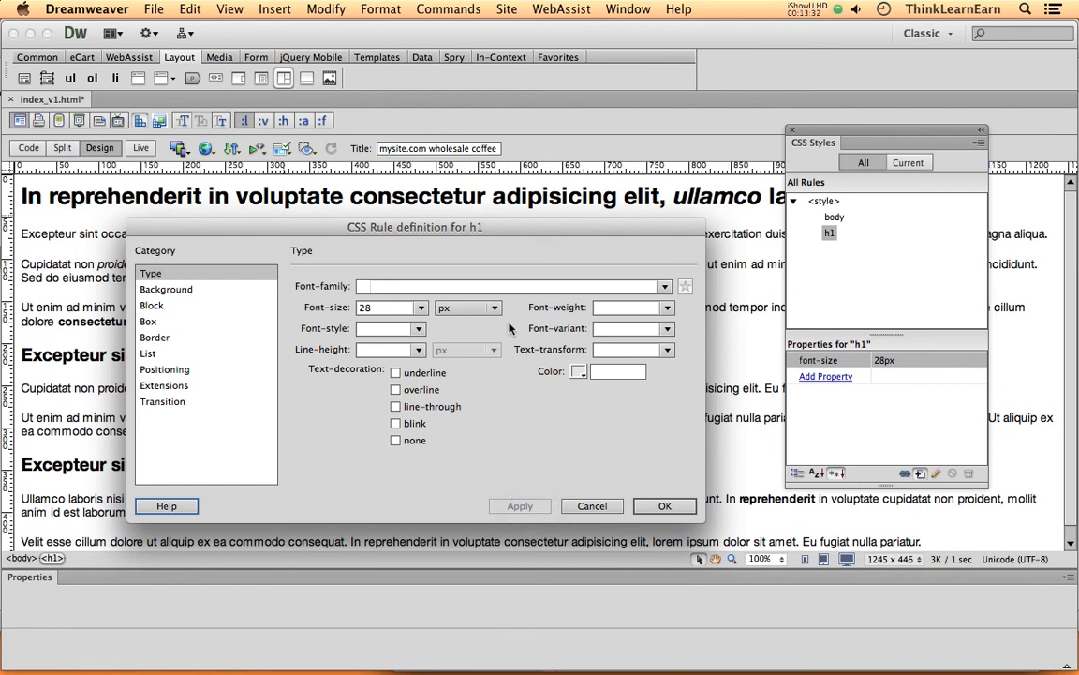
# Step: Return the h1 rule's font size to 2em, apply it and close the rule definition
pyautogui.click(385, 308)
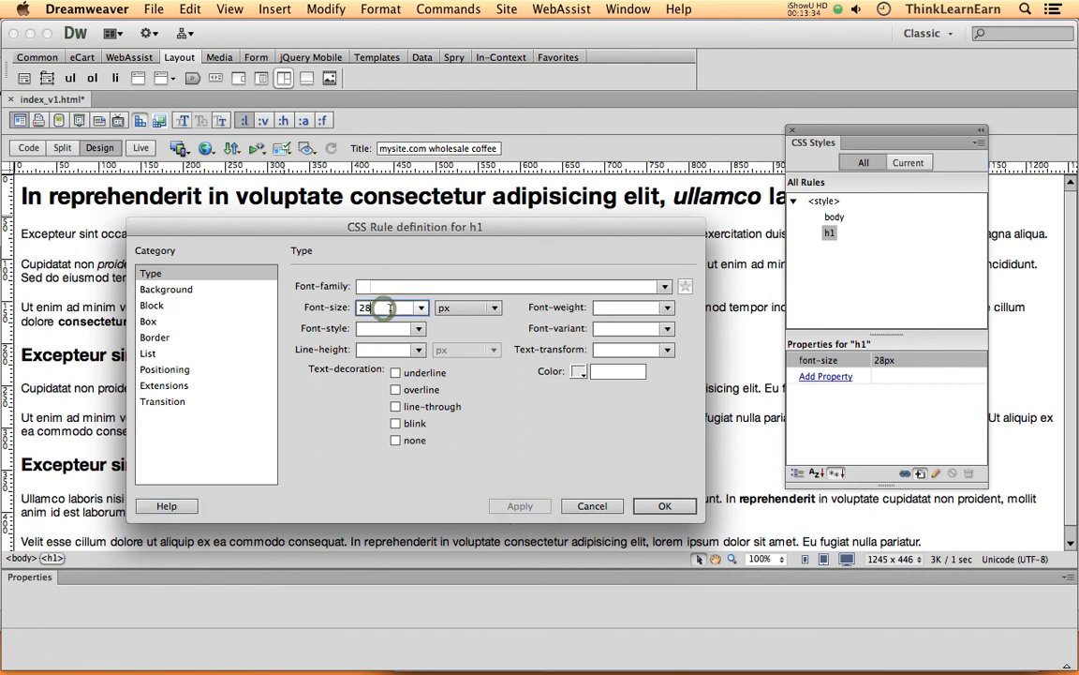
pyautogui.press('BackSpace')
pyautogui.press('BackSpace')
pyautogui.write('2em')
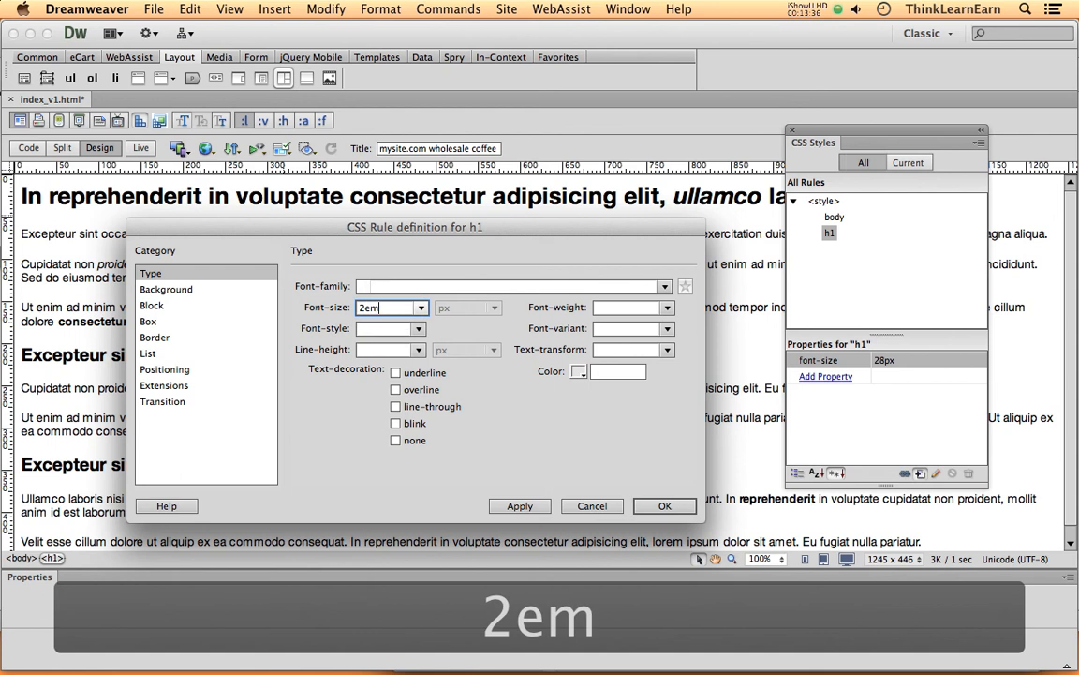
pyautogui.click(526, 504)
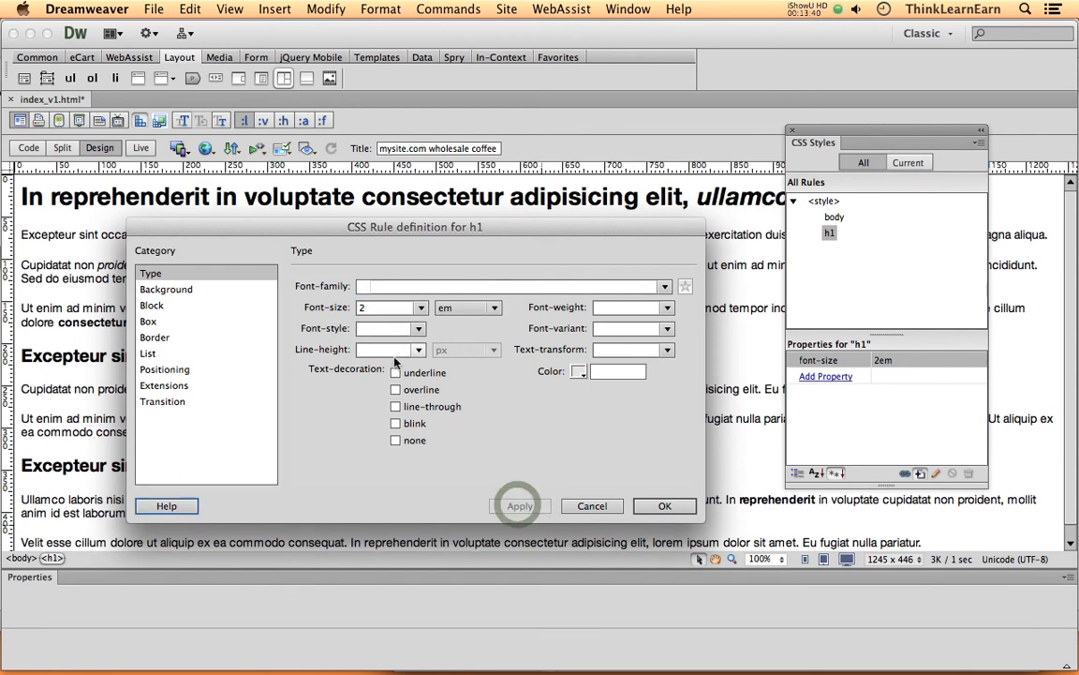
pyautogui.doubleClick(379, 307)
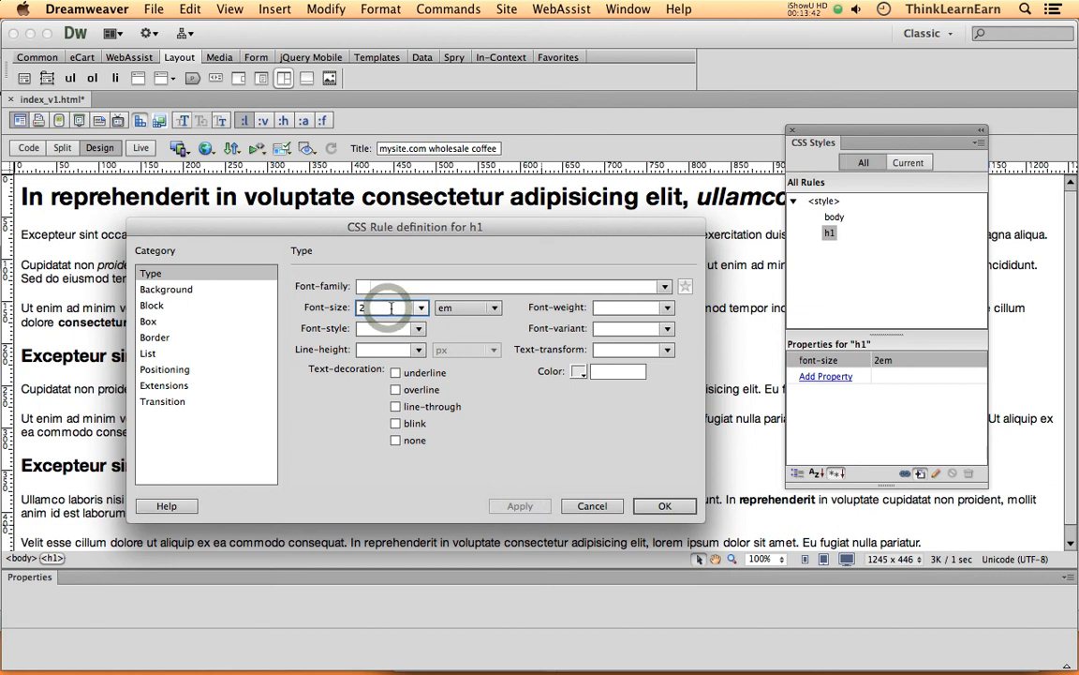
pyautogui.click(592, 506)
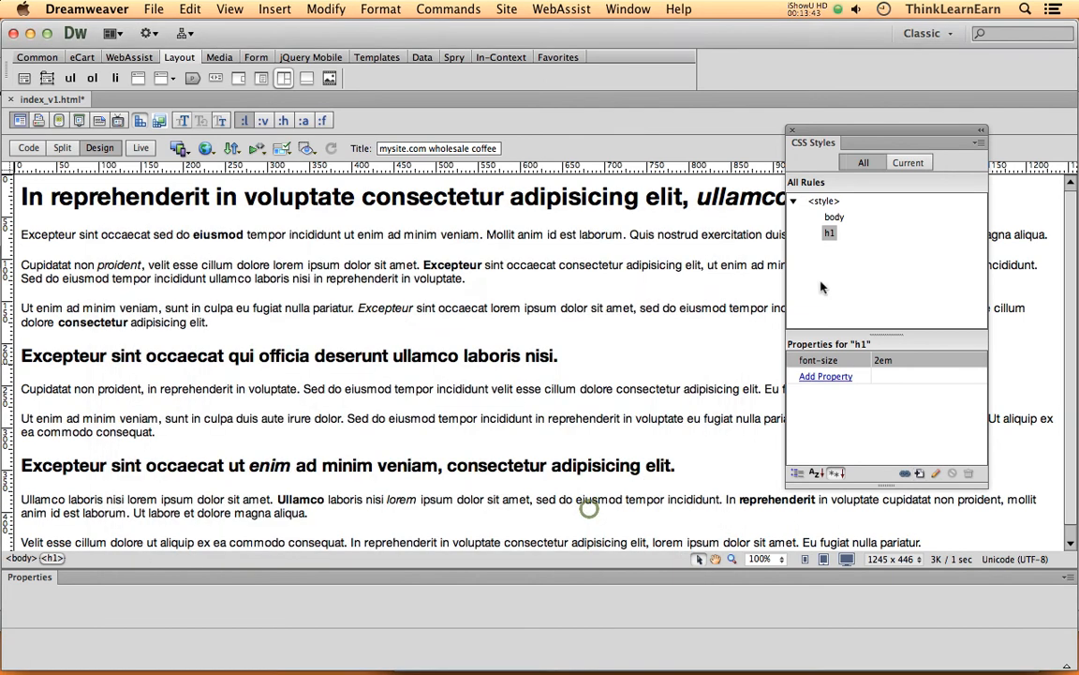
# Step: Reopen the h1 rule for editing and apply a font size of 14.5*2 in px
pyautogui.click(834, 217)
pyautogui.click(830, 233)
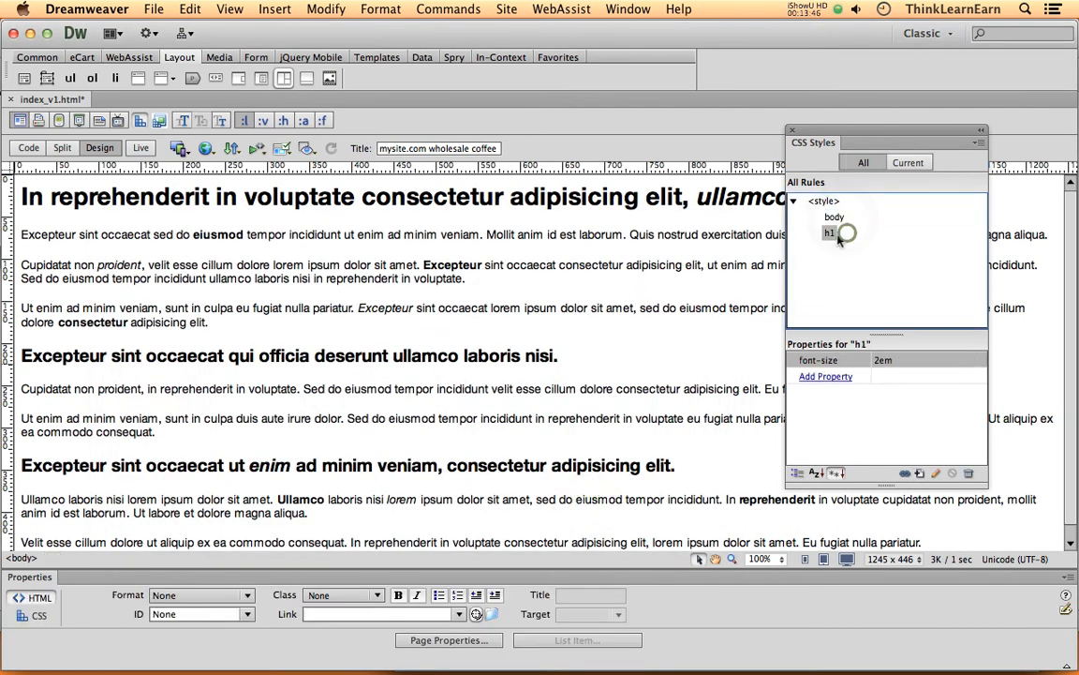
pyautogui.doubleClick(830, 233)
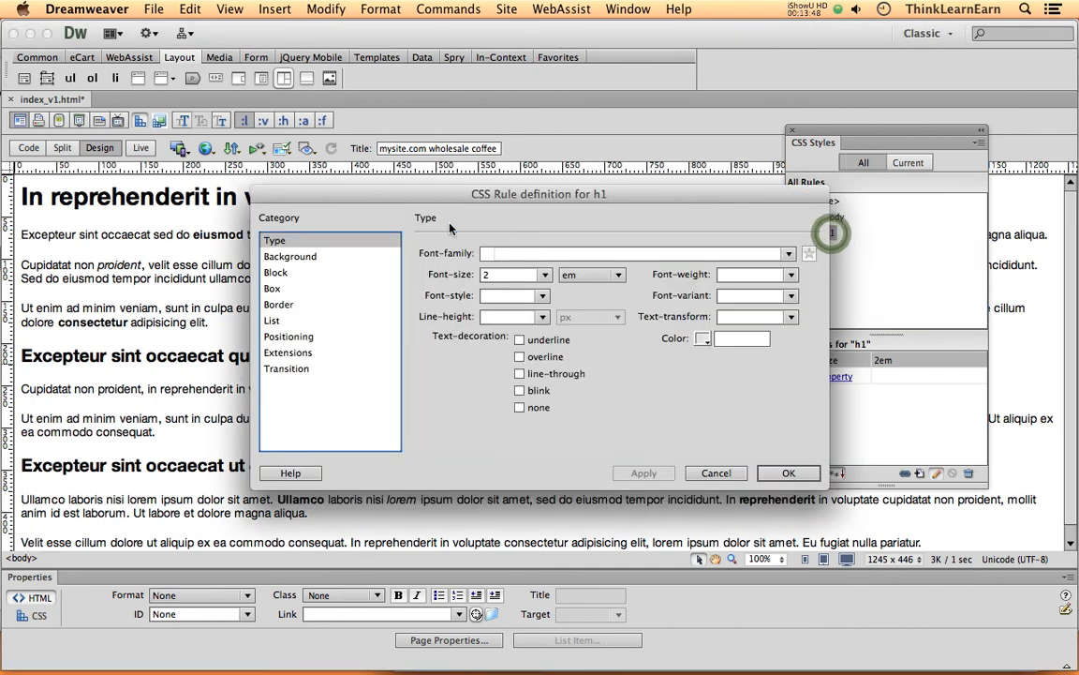
pyautogui.click(509, 274)
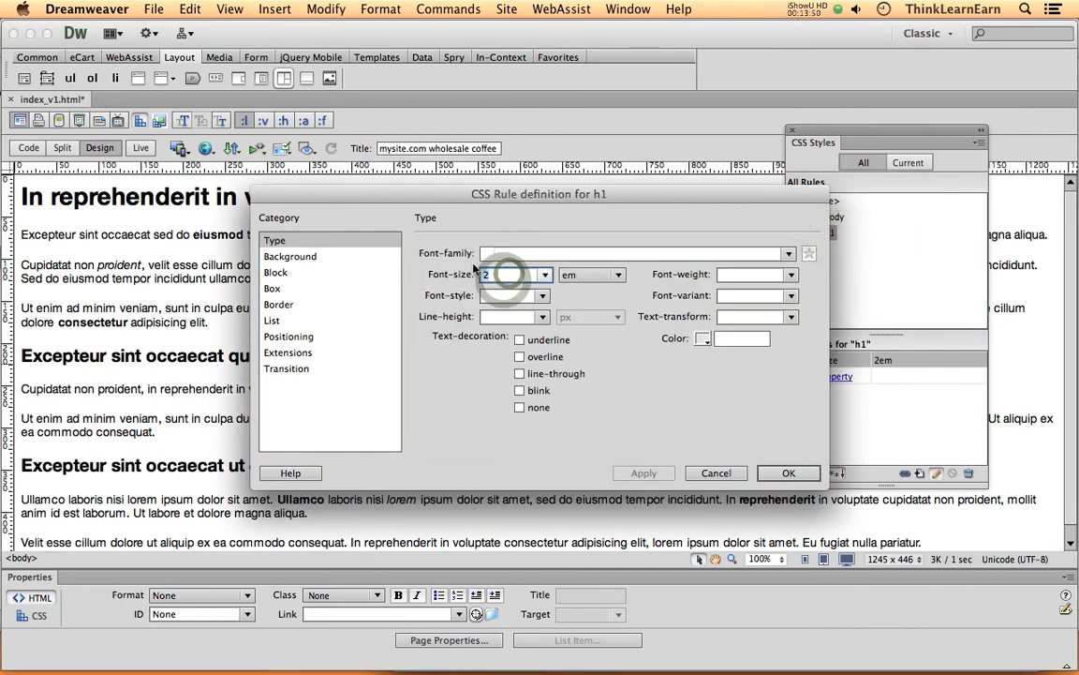
pyautogui.press('BackSpace')
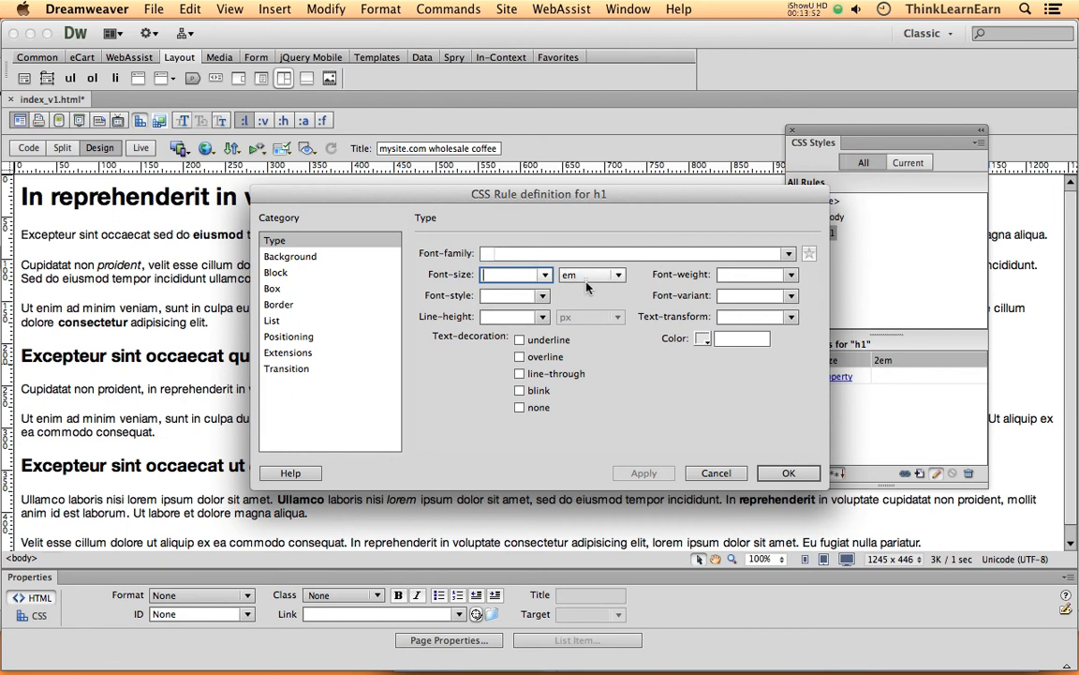
pyautogui.click(583, 274)
pyautogui.click(586, 163)
pyautogui.click(502, 275)
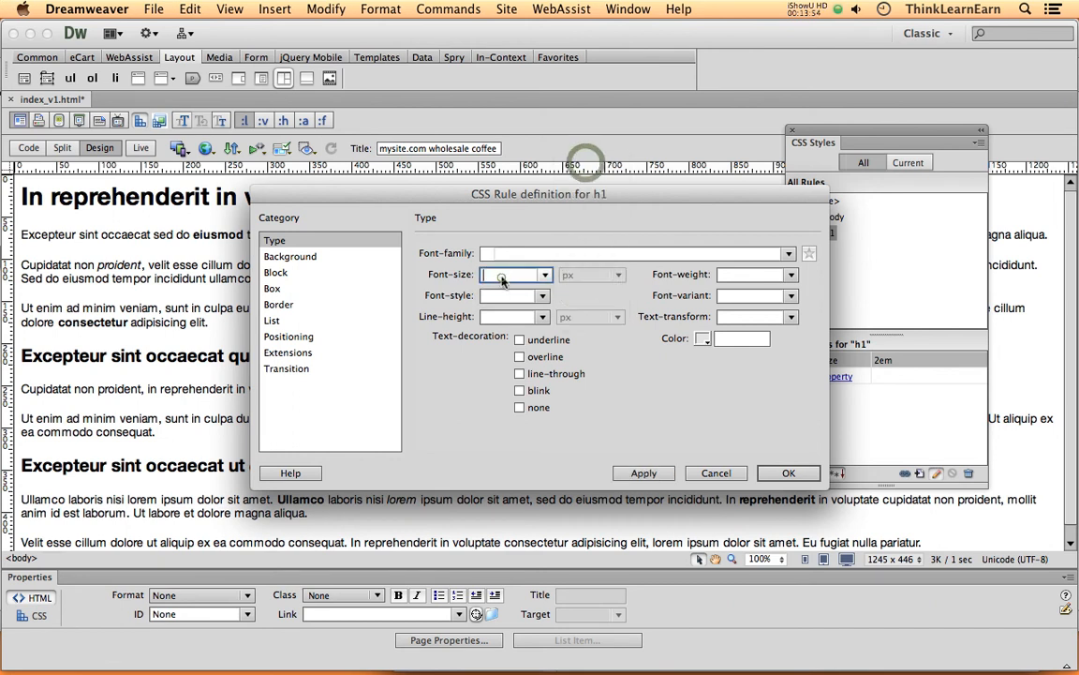
pyautogui.write('14.')
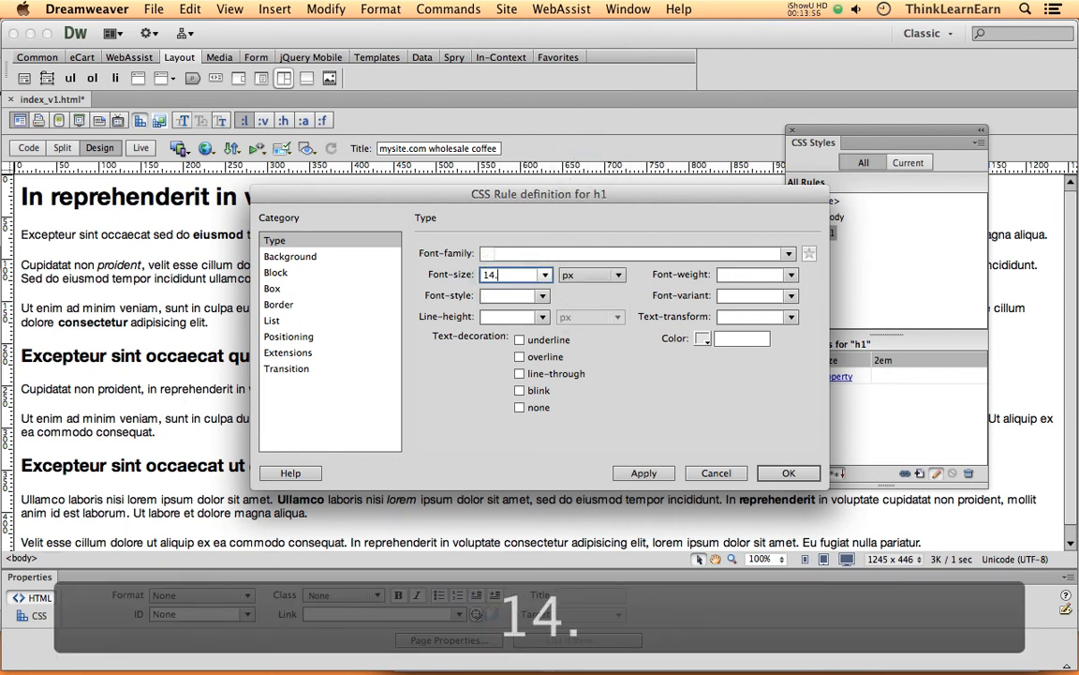
pyautogui.write('5*2')
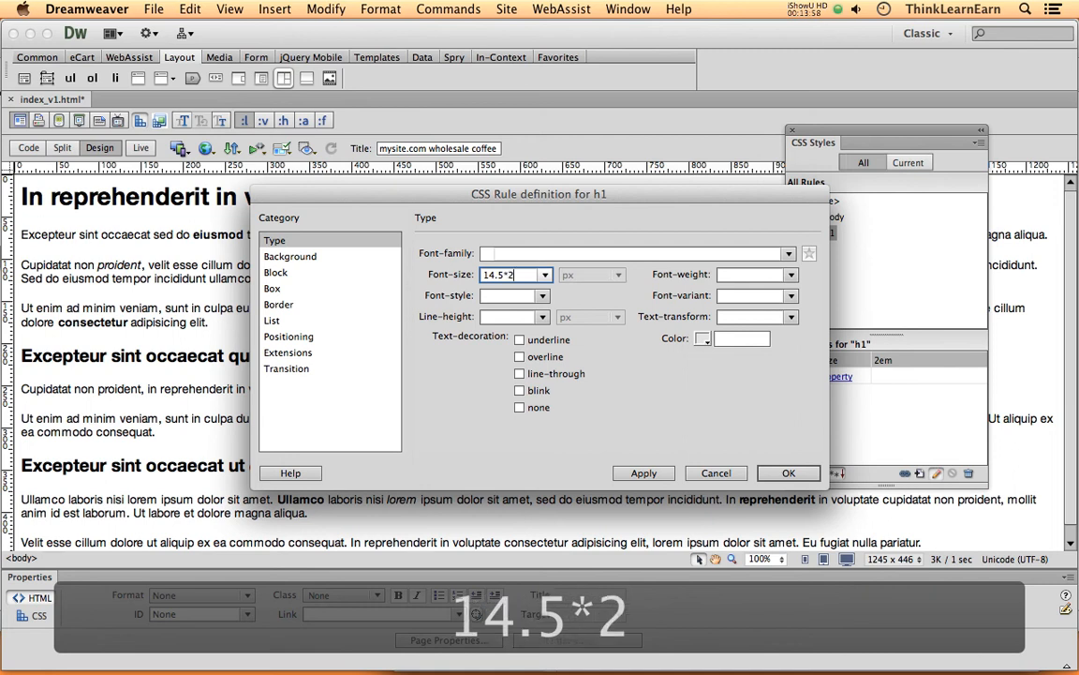
pyautogui.click(644, 474)
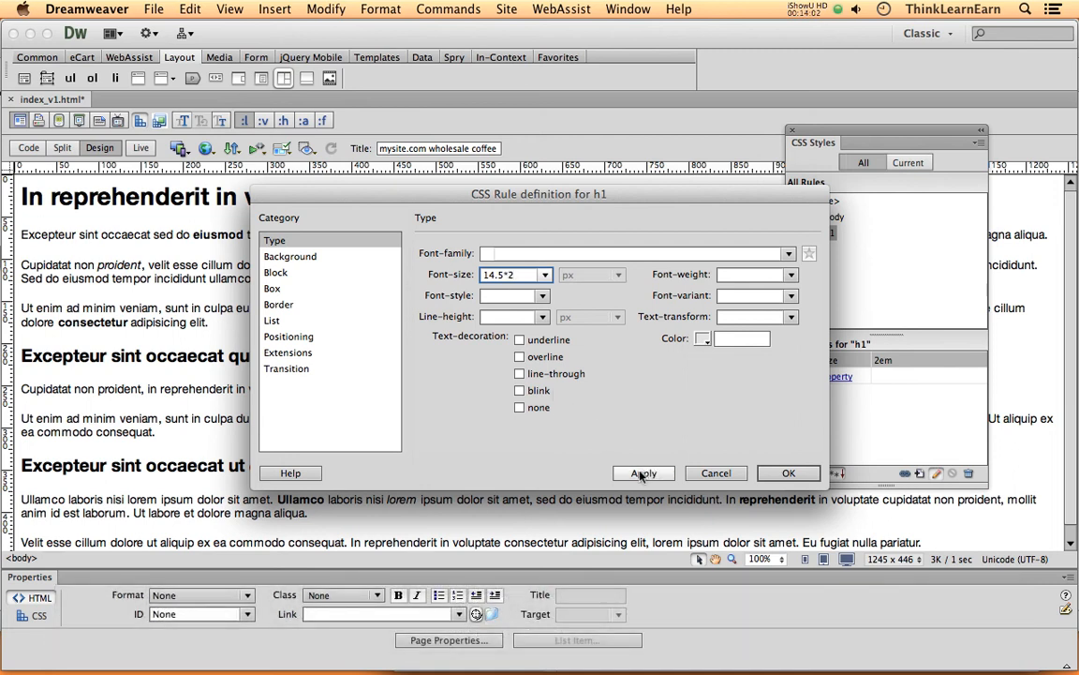
# Step: Uncover the main heading behind the rule definition, and set and apply an h1 font size of 2em
pyautogui.moveTo(498, 197); pyautogui.dragTo(484, 304)
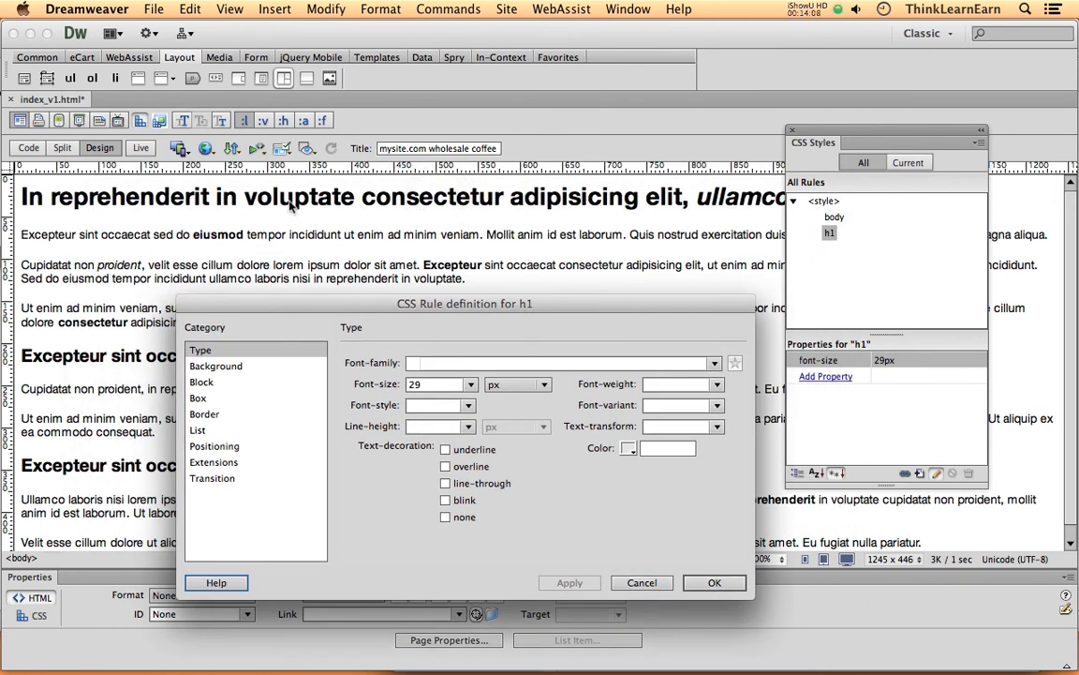
pyautogui.doubleClick(436, 384)
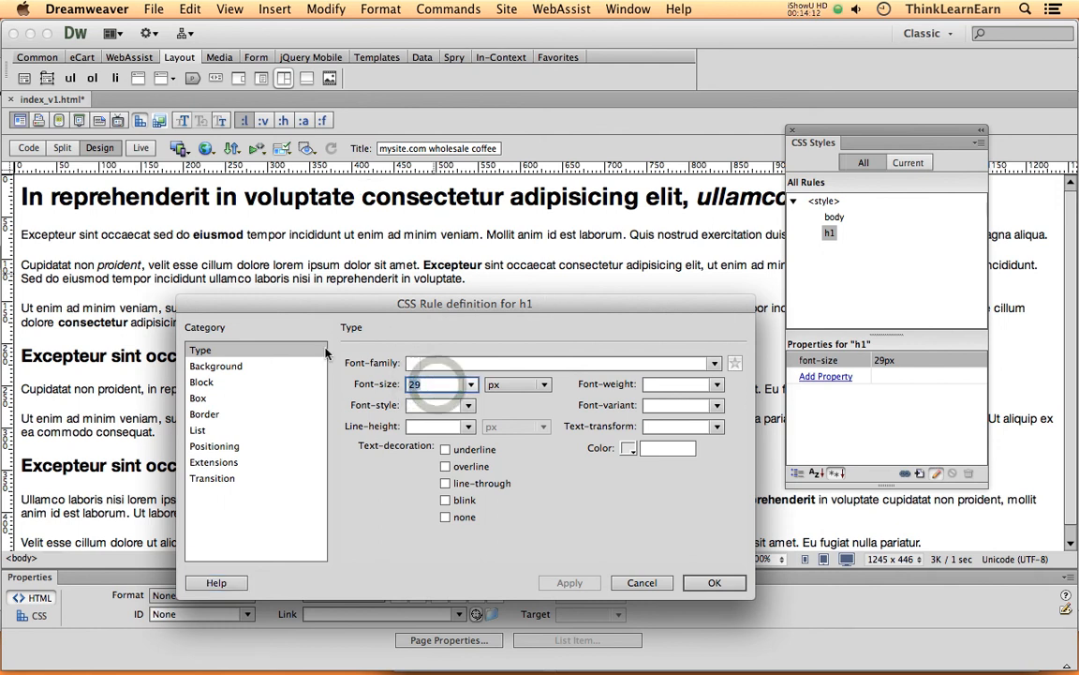
pyautogui.write('2em')
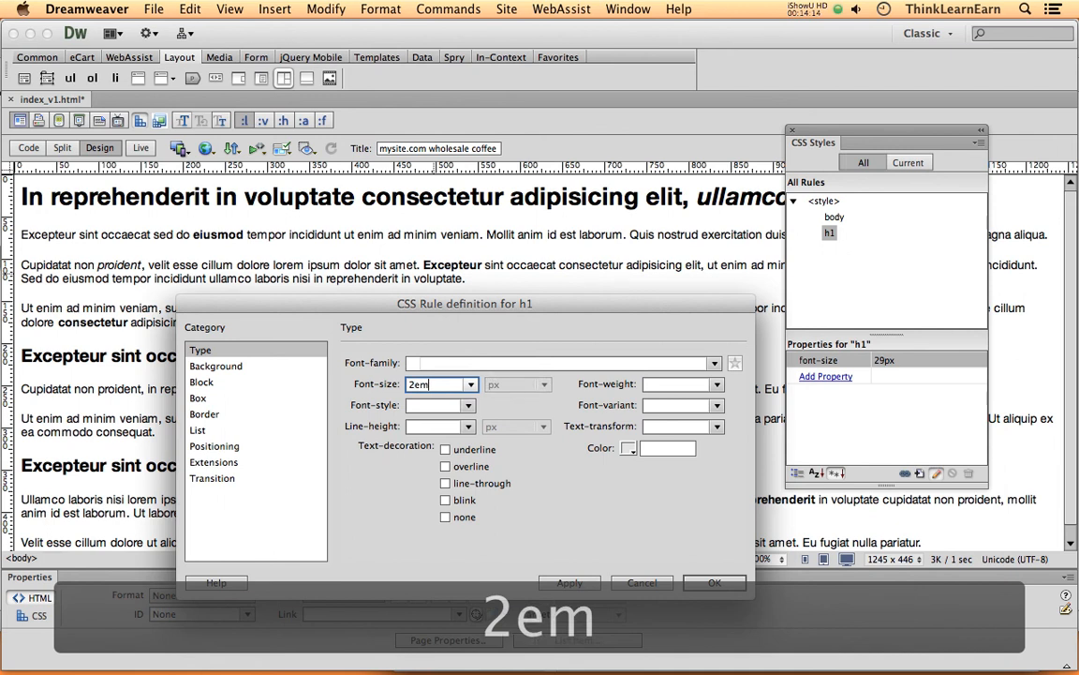
pyautogui.click(560, 582)
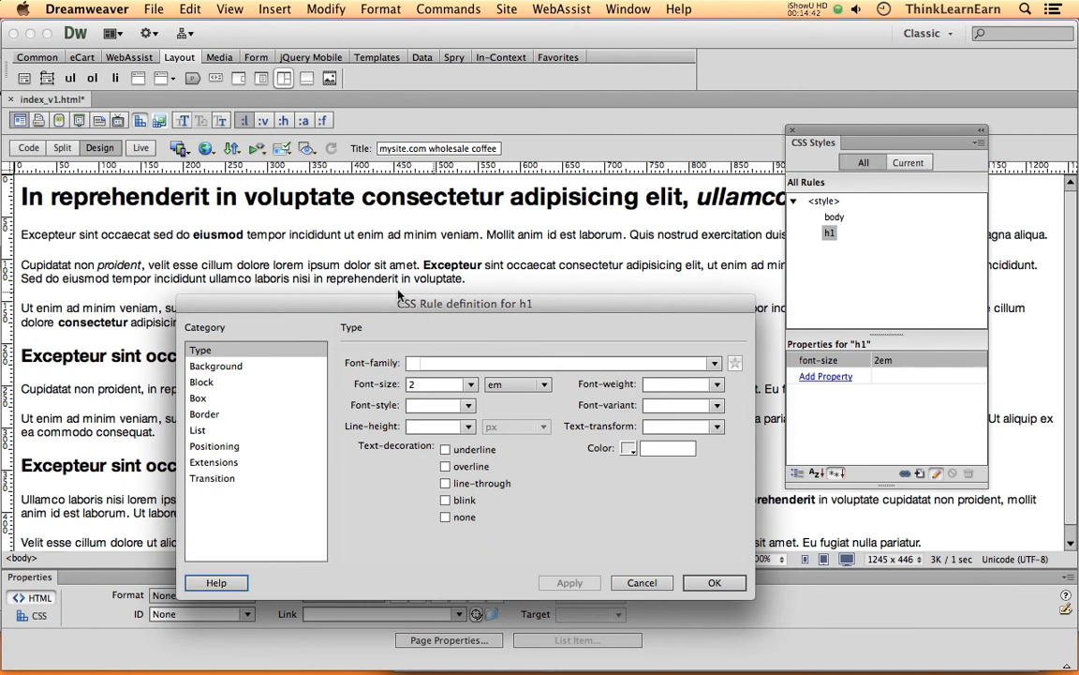
# Step: Give the h1 rule an uppercase text transform and the purple color #639, apply both and confirm the rule
pyautogui.moveTo(442, 304); pyautogui.dragTo(395, 295)
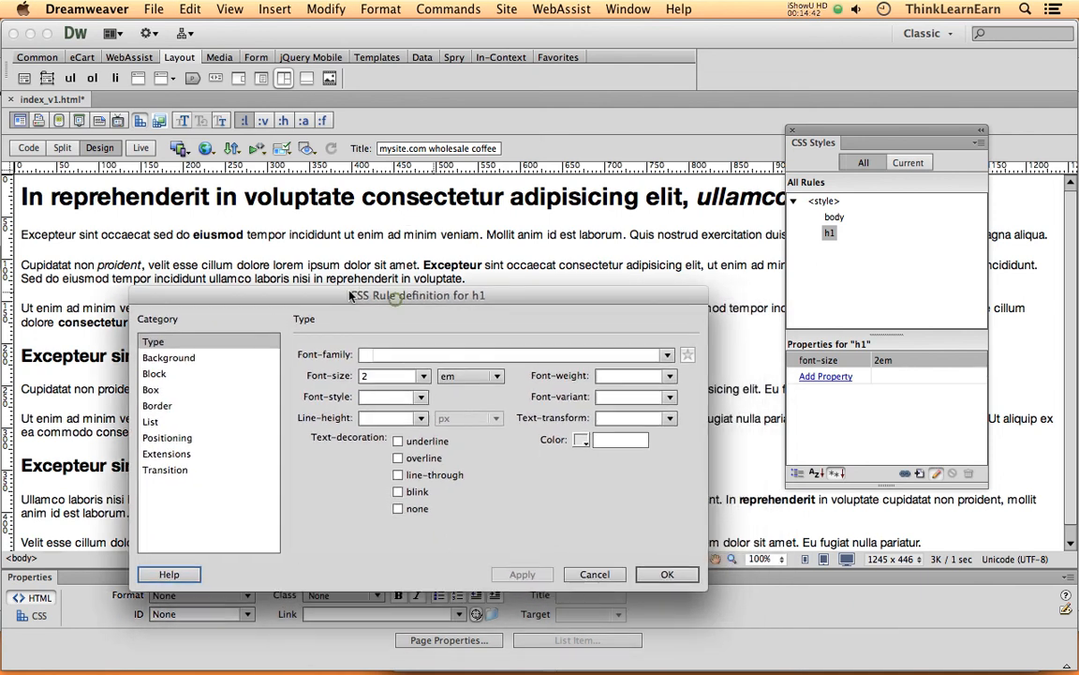
pyautogui.click(670, 419)
pyautogui.click(635, 455)
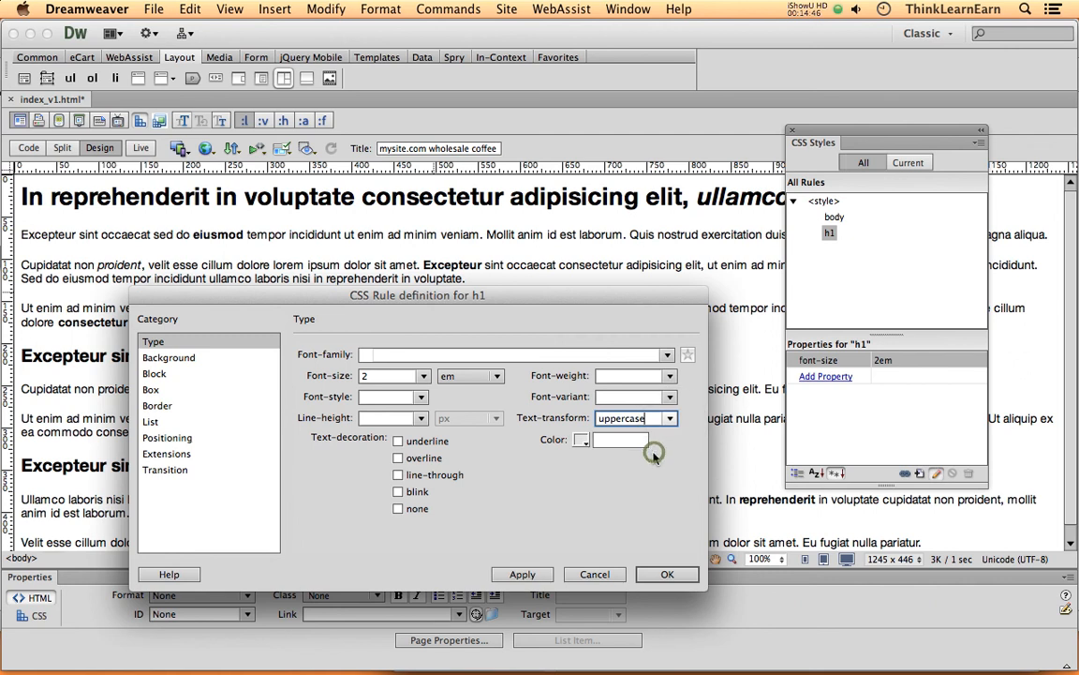
pyautogui.click(581, 440)
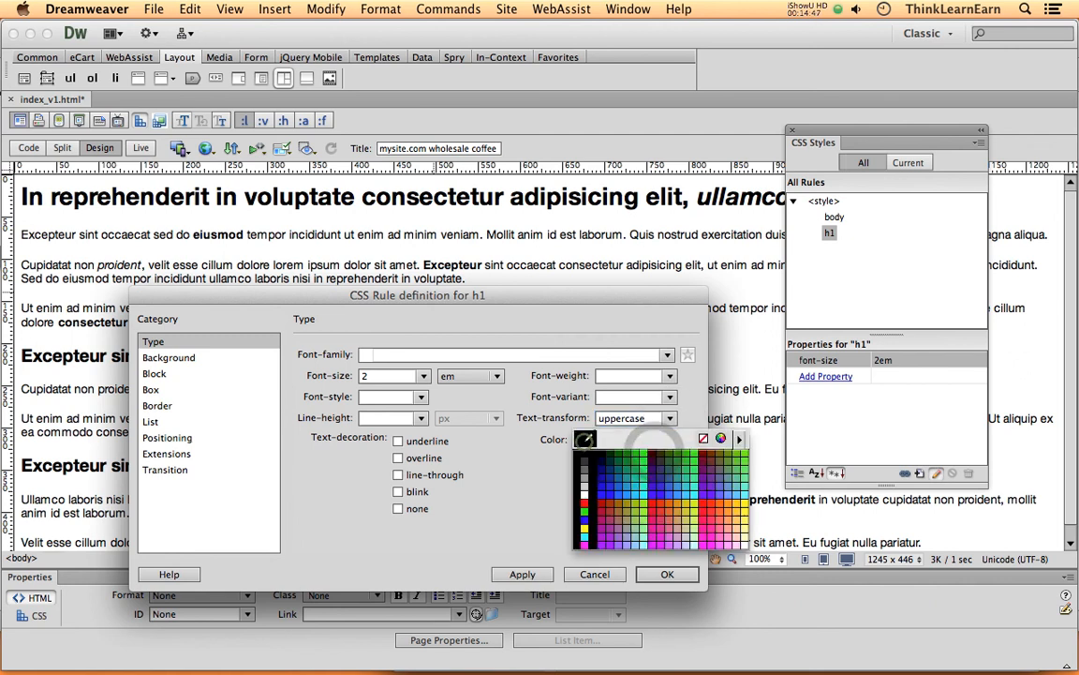
pyautogui.click(711, 475)
pyautogui.click(522, 574)
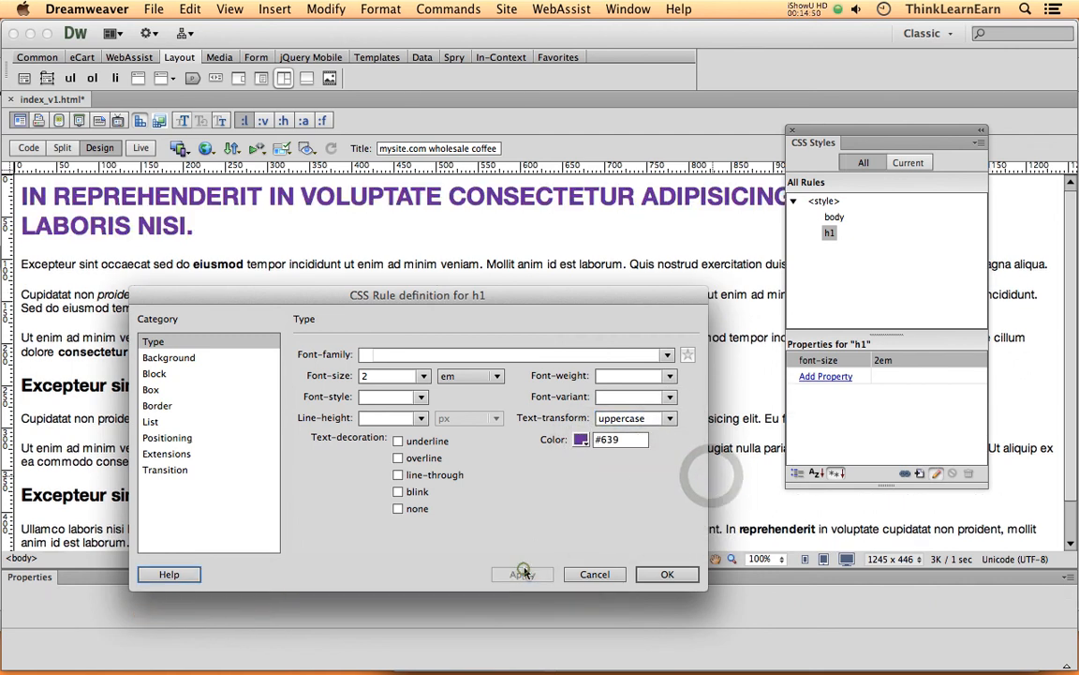
pyautogui.click(667, 573)
# Step: Check the tags of the two subheadings and save the page
pyautogui.doubleClick(365, 384)
pyautogui.click(368, 489)
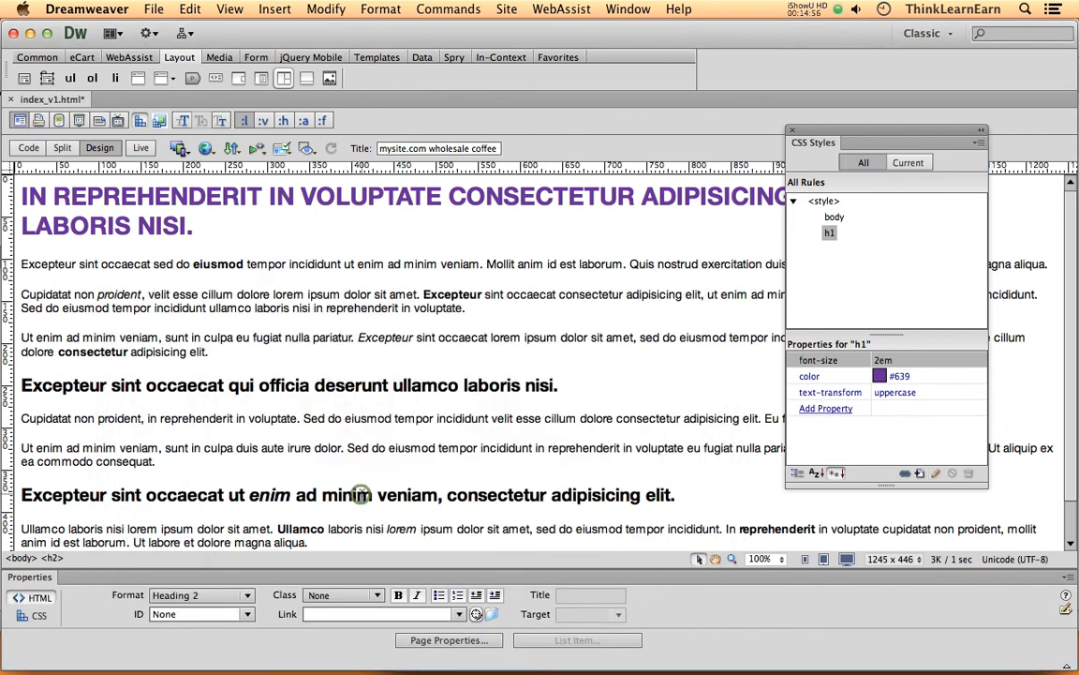
pyautogui.press('super+s')
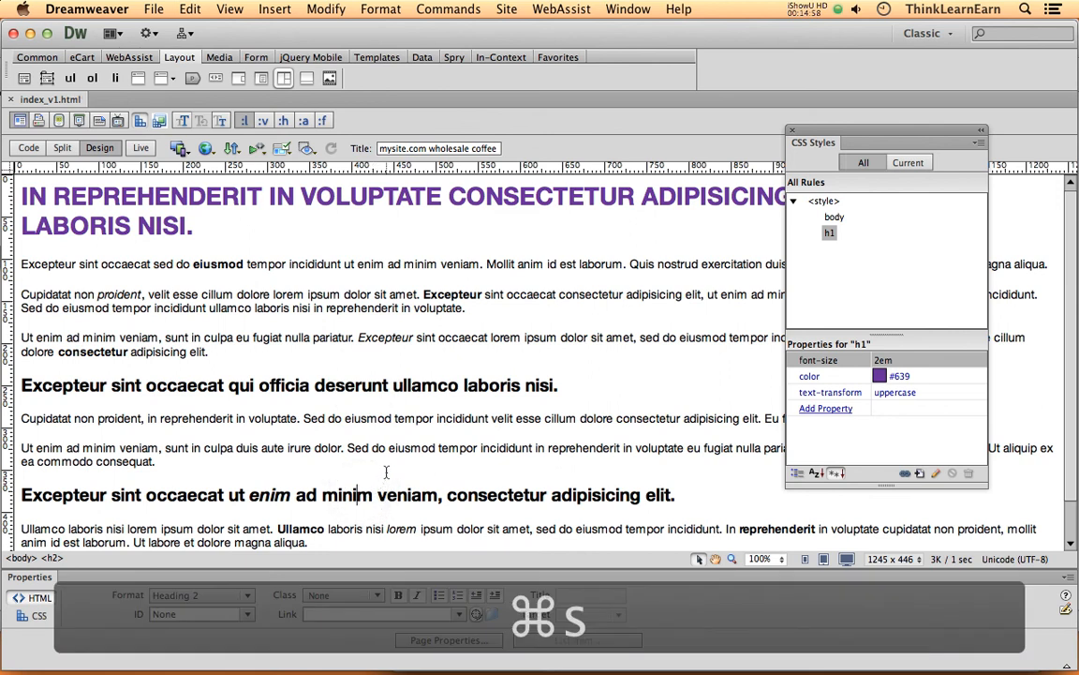
# Step: Try the Heading 1 format on the first subheading, undo that format change and save the page
pyautogui.click(361, 386)
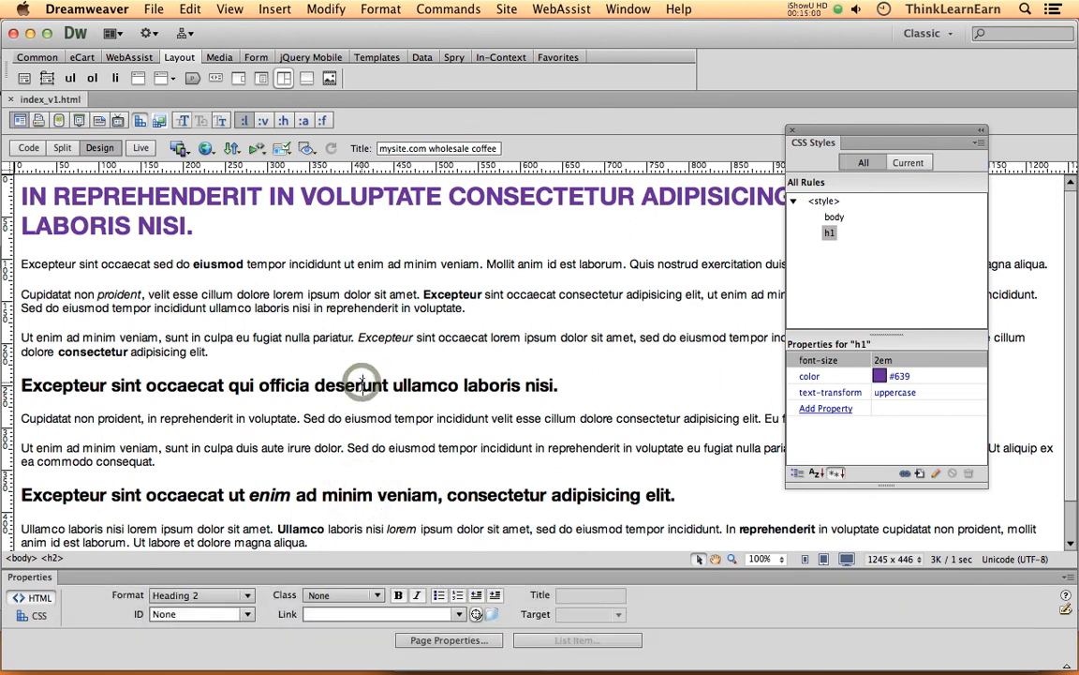
pyautogui.click(245, 593)
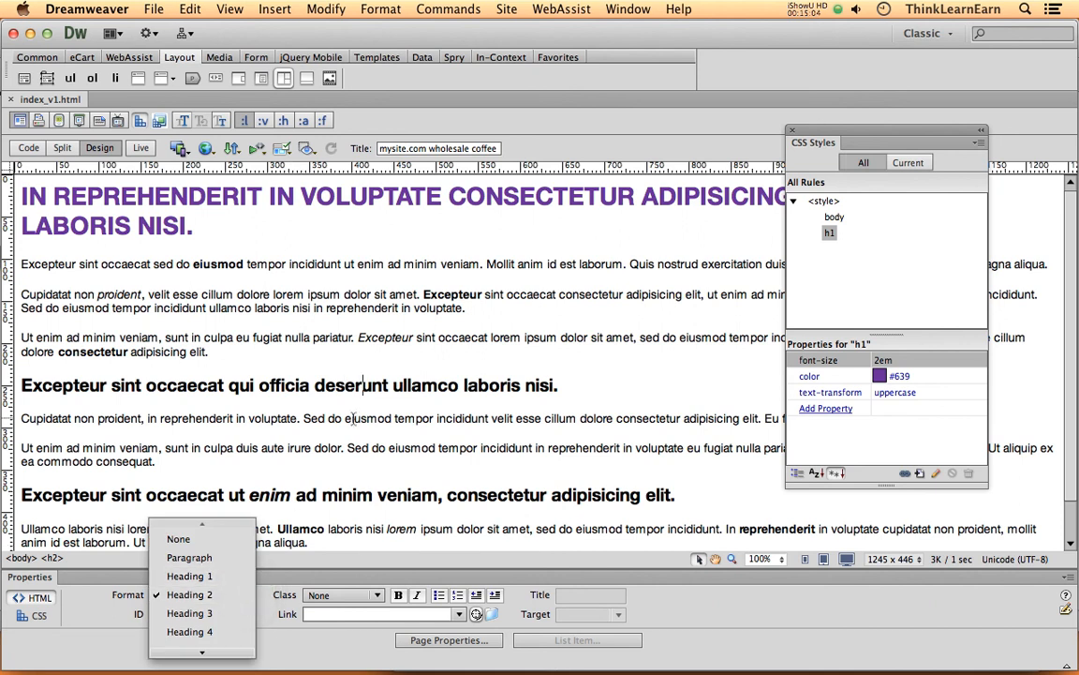
pyautogui.click(223, 575)
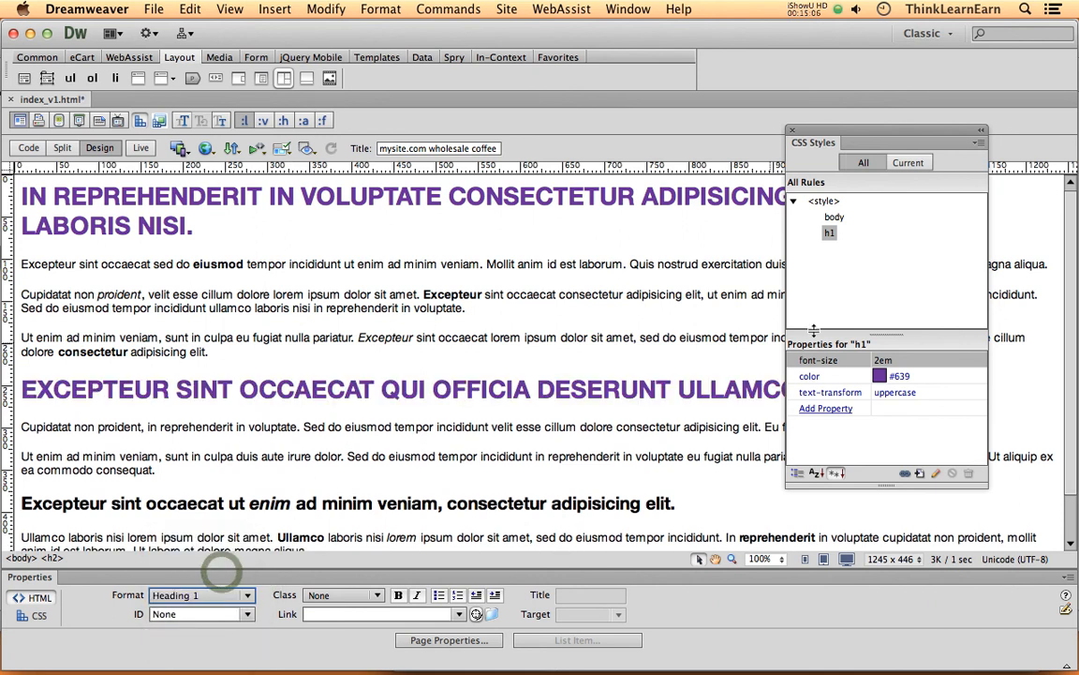
pyautogui.click(518, 378)
pyautogui.press('super+z')
pyautogui.press('super+s')
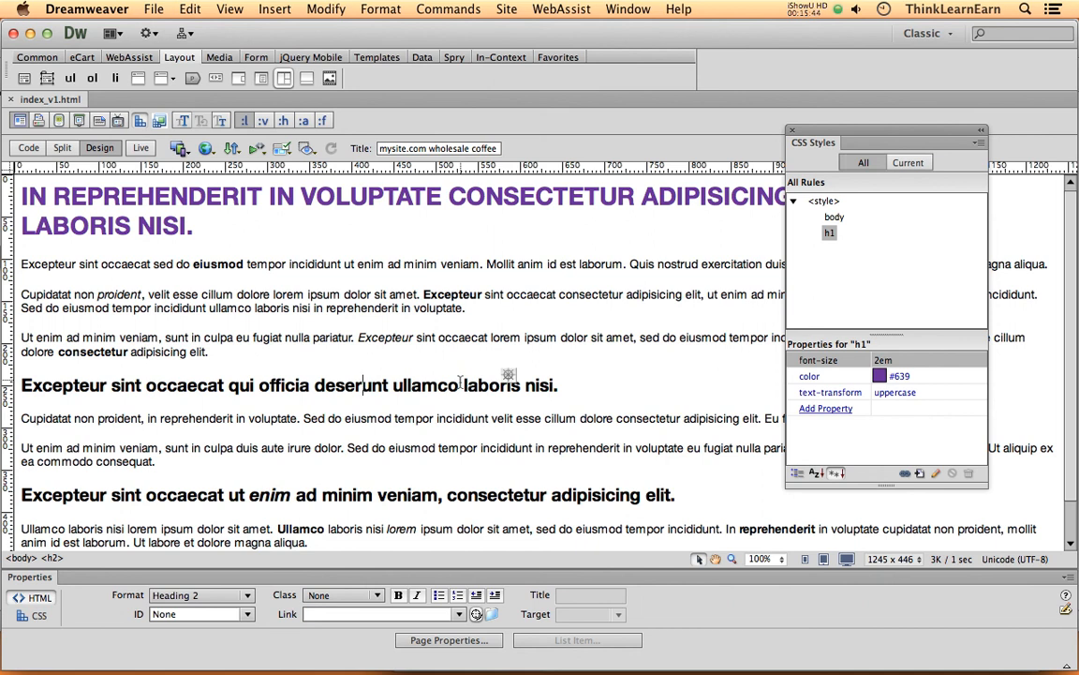
pyautogui.click(616, 365)
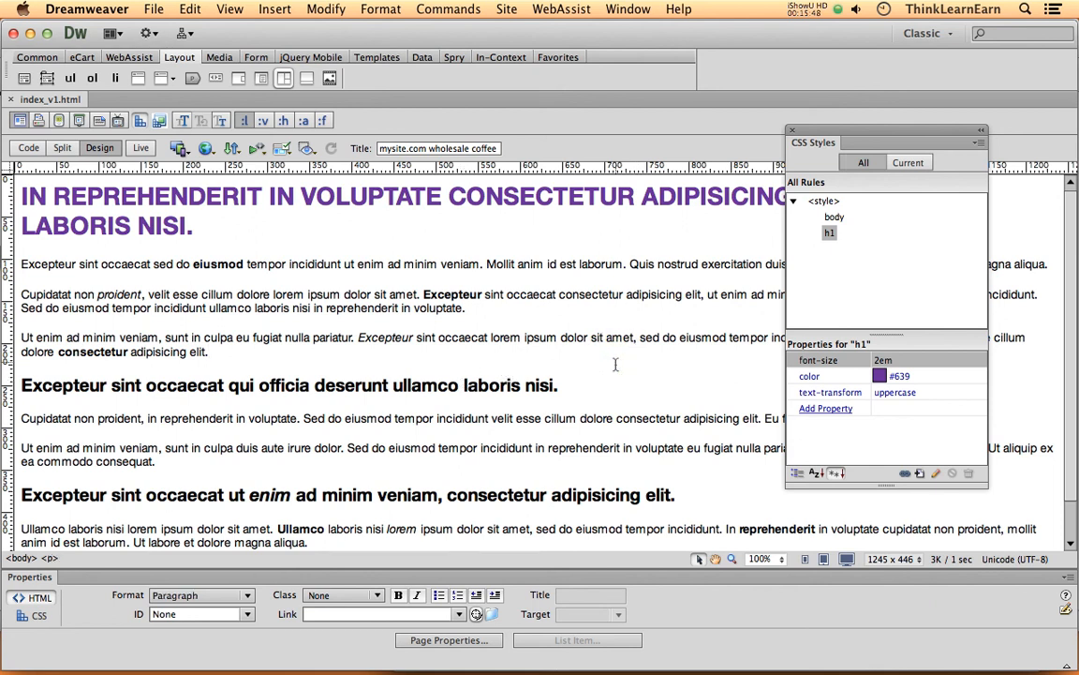